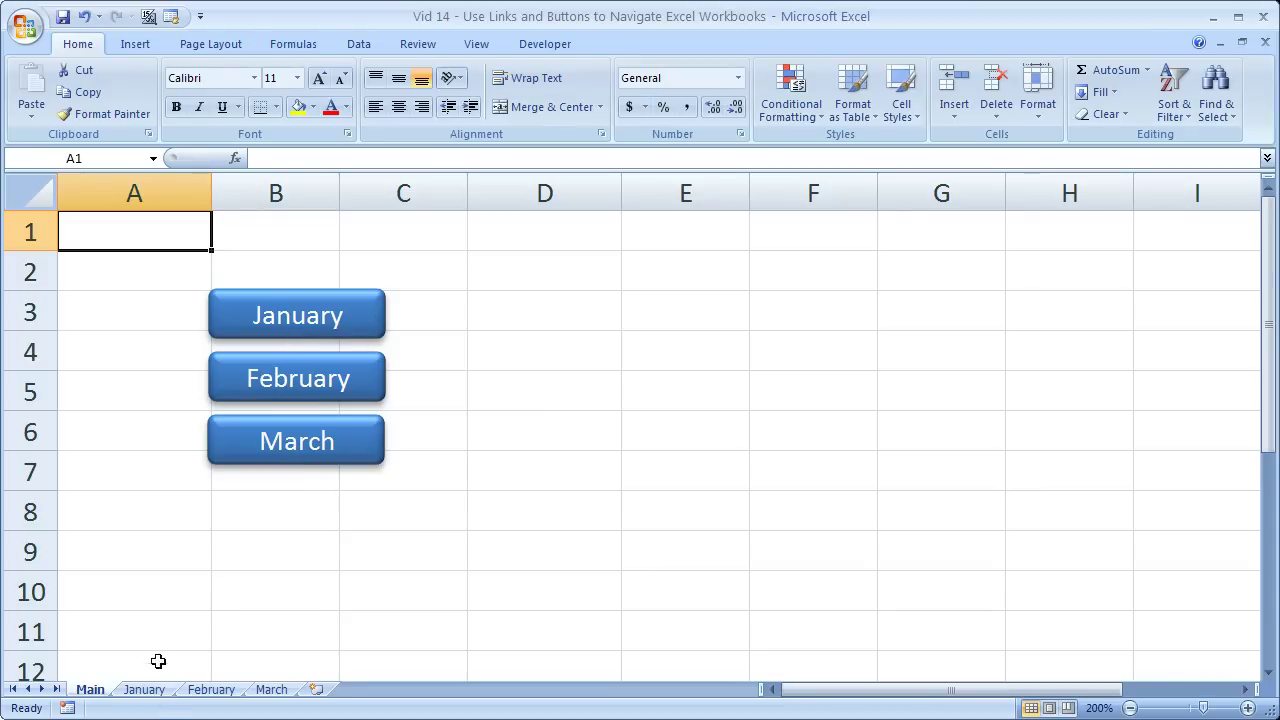
Step: Look through the January, February and March sheets and return to the Main sheet
{"action": "left_click", "coordinate": [144, 692]}
{"action": "left_click", "coordinate": [200, 692]}
{"action": "left_click", "coordinate": [271, 692]}
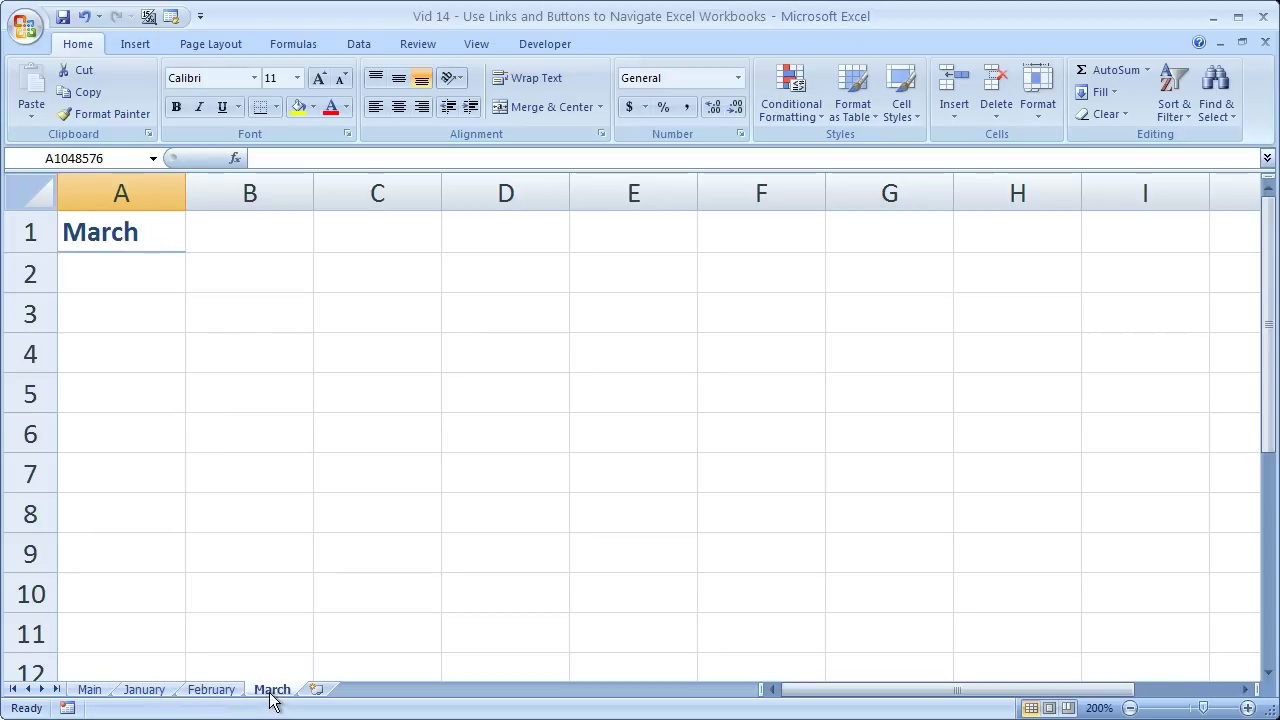
{"action": "left_click", "coordinate": [88, 692]}
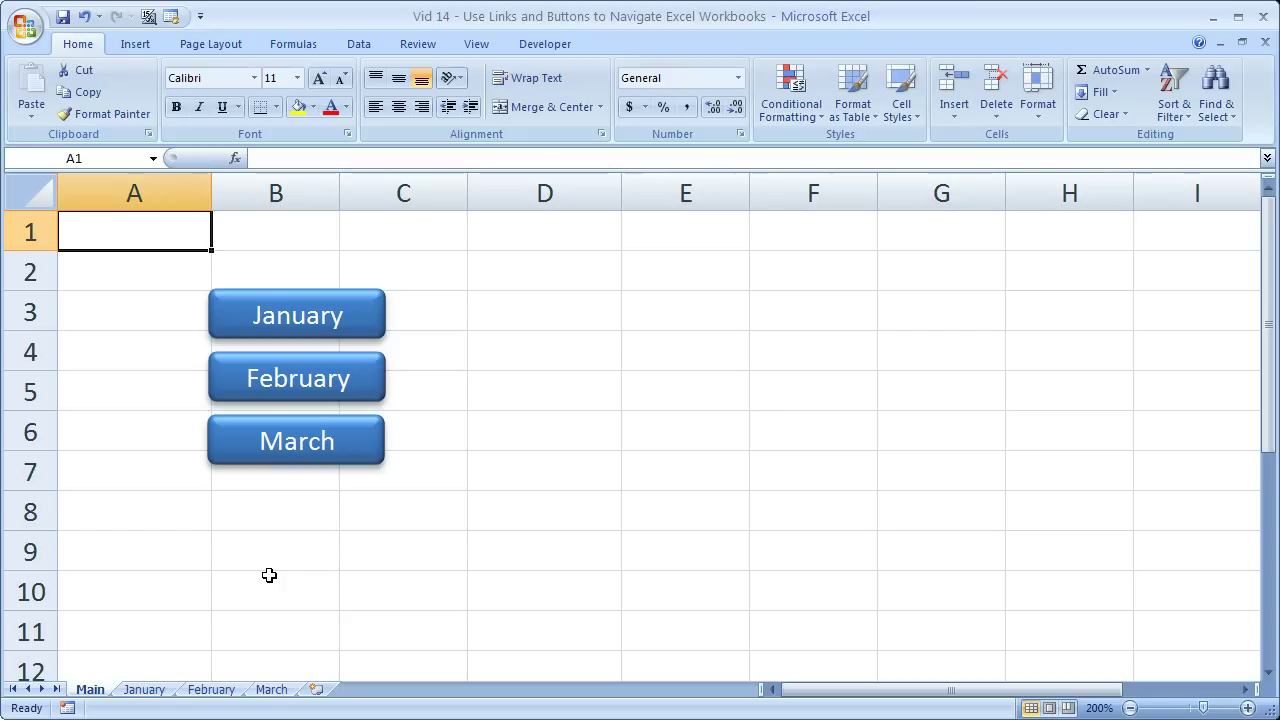
{"action": "left_click", "coordinate": [212, 690]}
{"action": "left_click", "coordinate": [260, 692]}
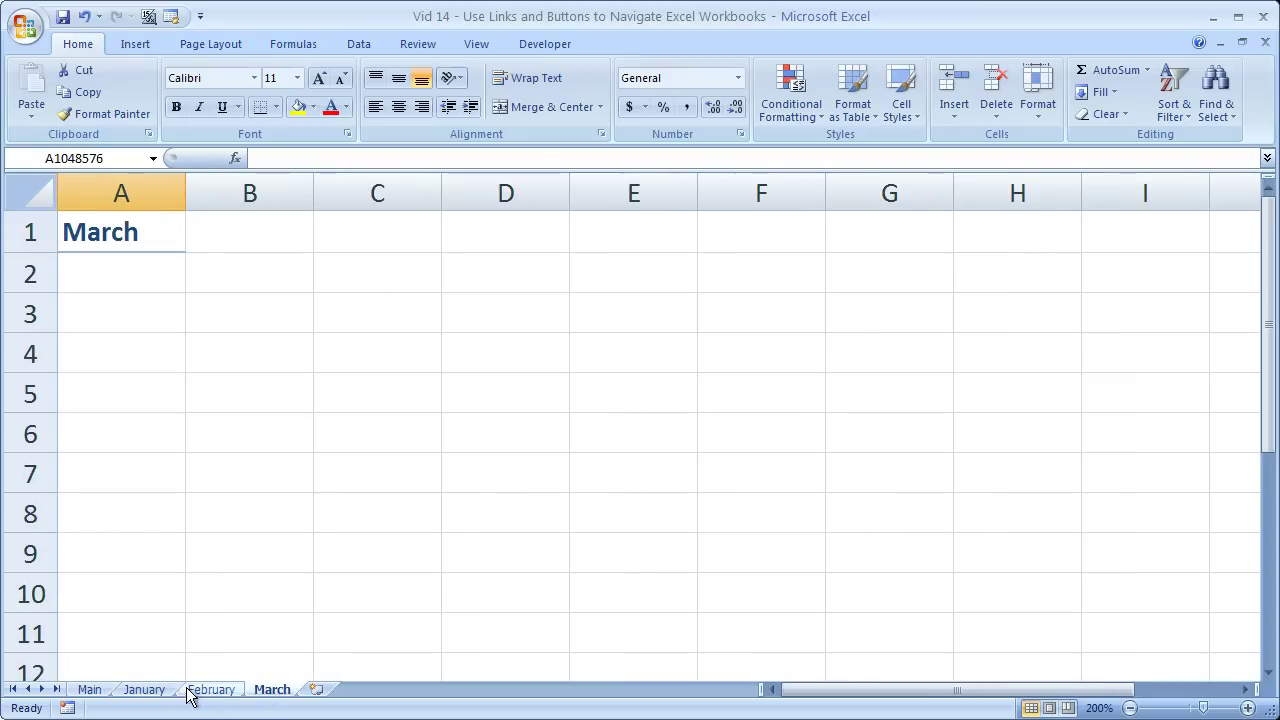
{"action": "left_click", "coordinate": [89, 690]}
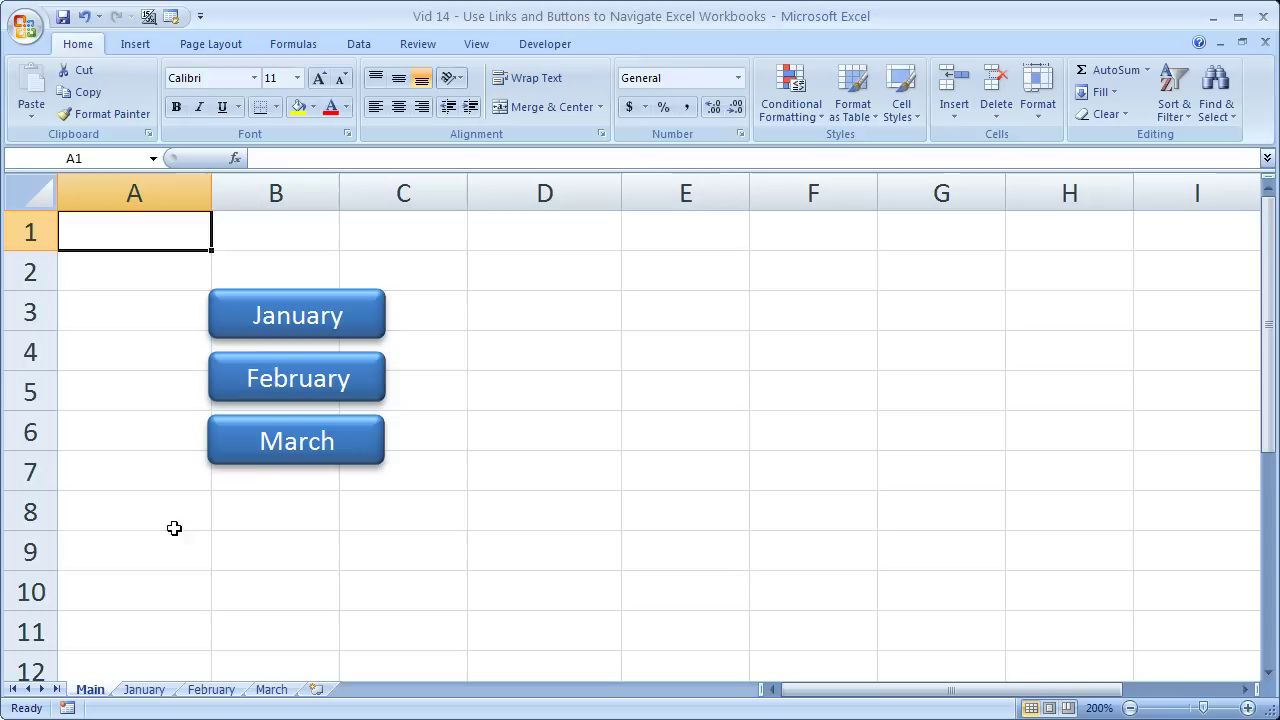
Step: Test the existing January, February and March buttons on the Main sheet, going back to Main after each one
{"action": "left_click", "coordinate": [262, 312]}
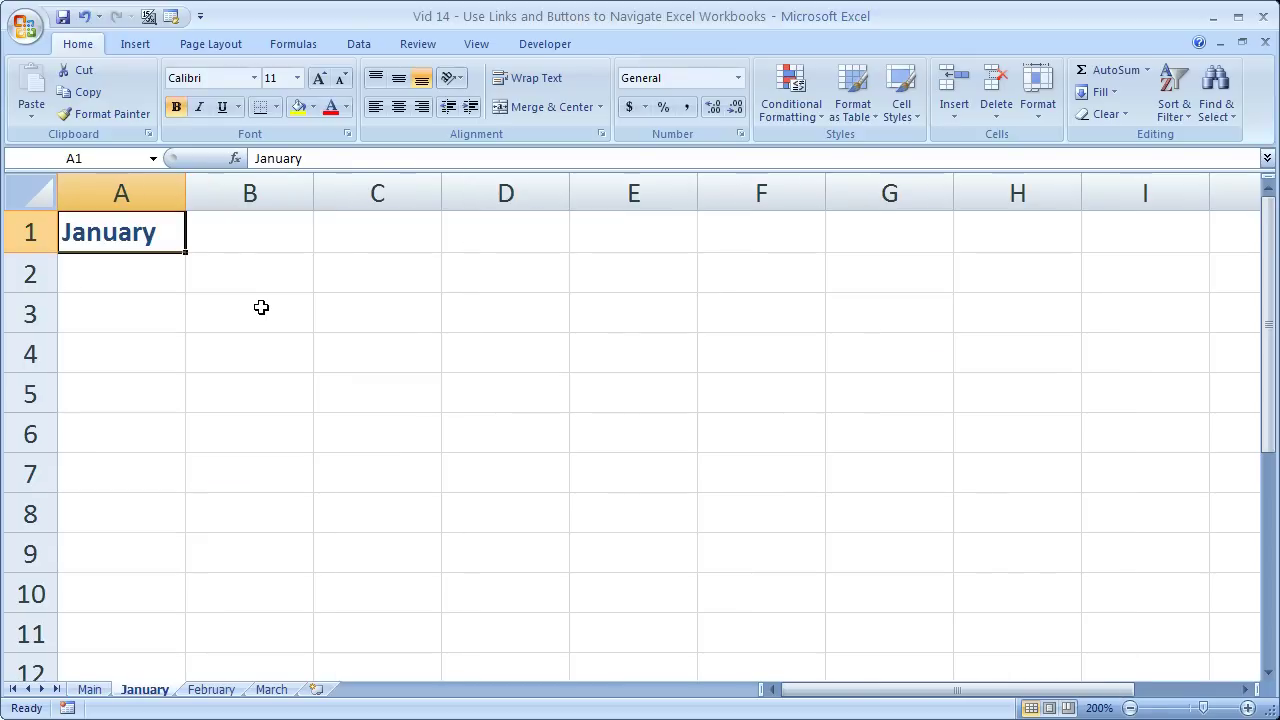
{"action": "left_click", "coordinate": [100, 690]}
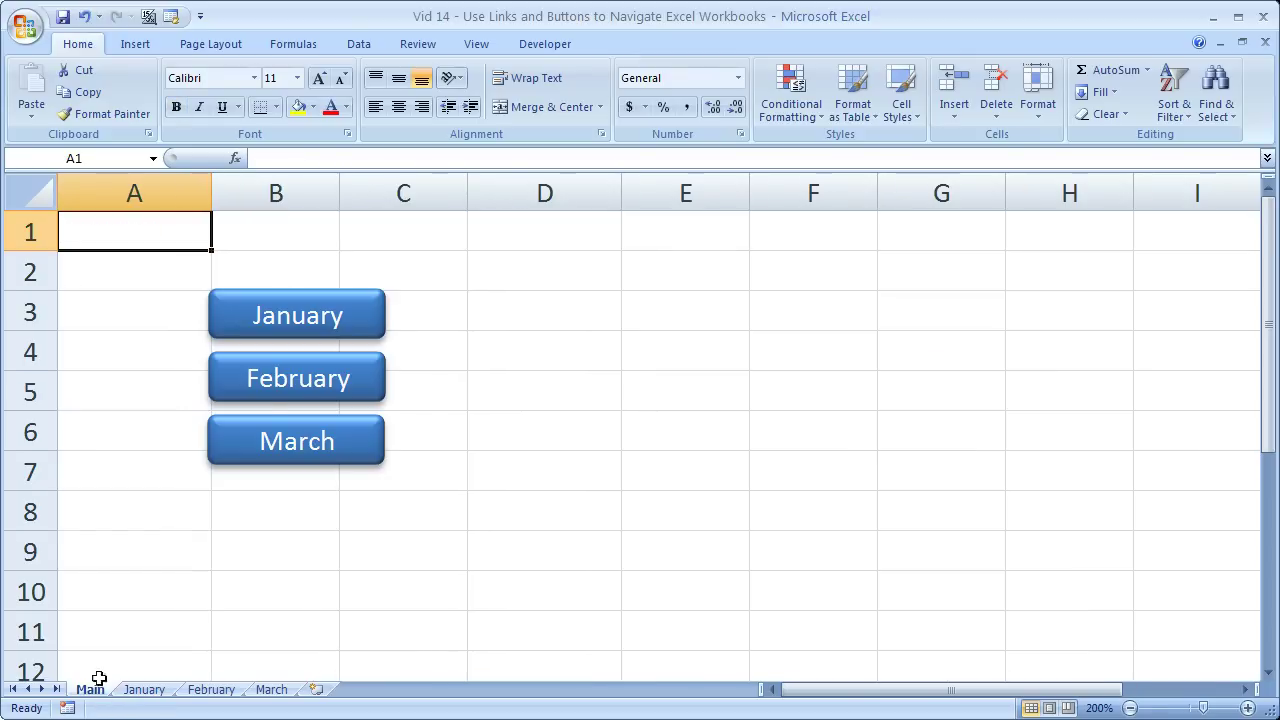
{"action": "left_click", "coordinate": [262, 380]}
{"action": "left_click", "coordinate": [99, 690]}
{"action": "left_click", "coordinate": [300, 440]}
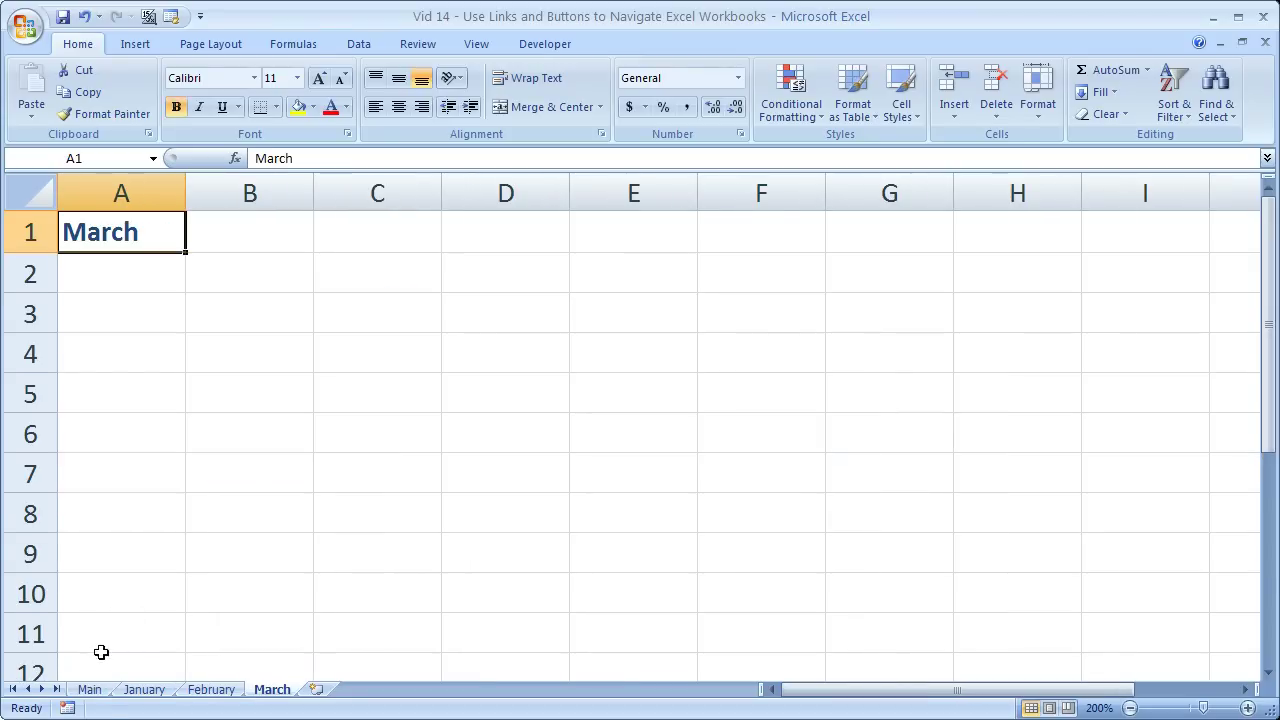
{"action": "left_click", "coordinate": [90, 690]}
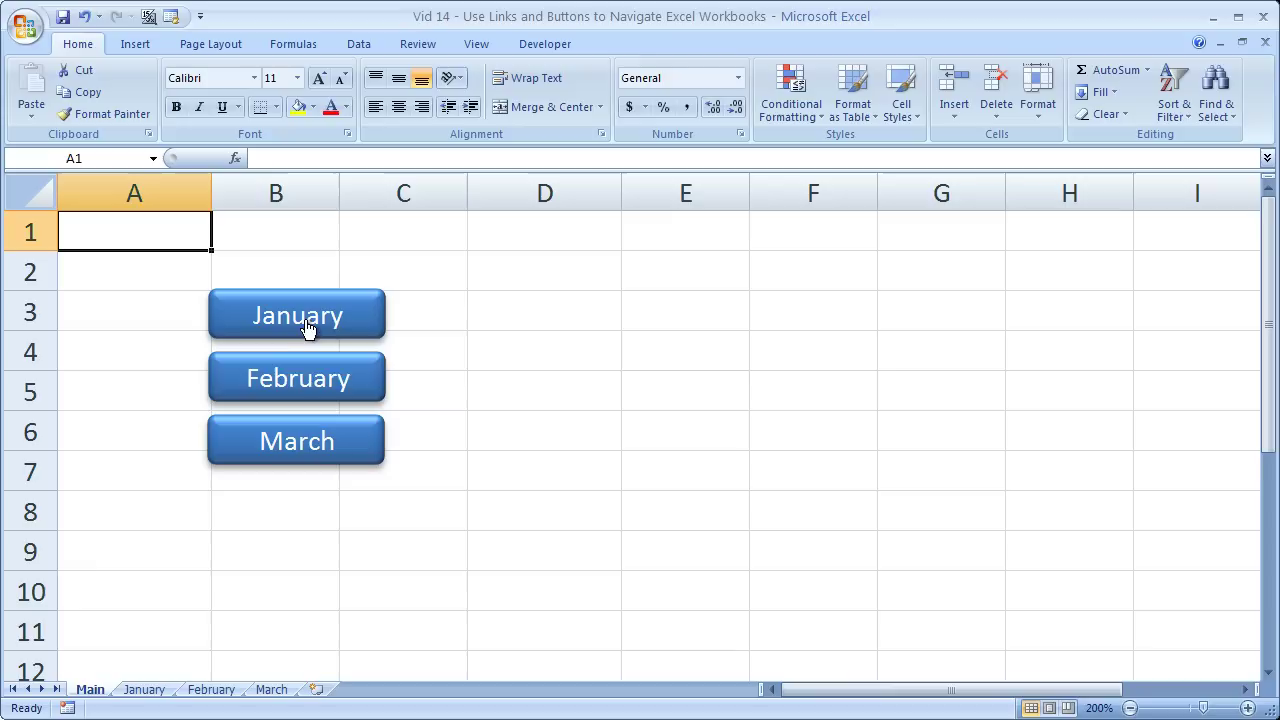
{"action": "left_click", "coordinate": [305, 450]}
{"action": "left_click", "coordinate": [89, 689]}
{"action": "left_click", "coordinate": [276, 376]}
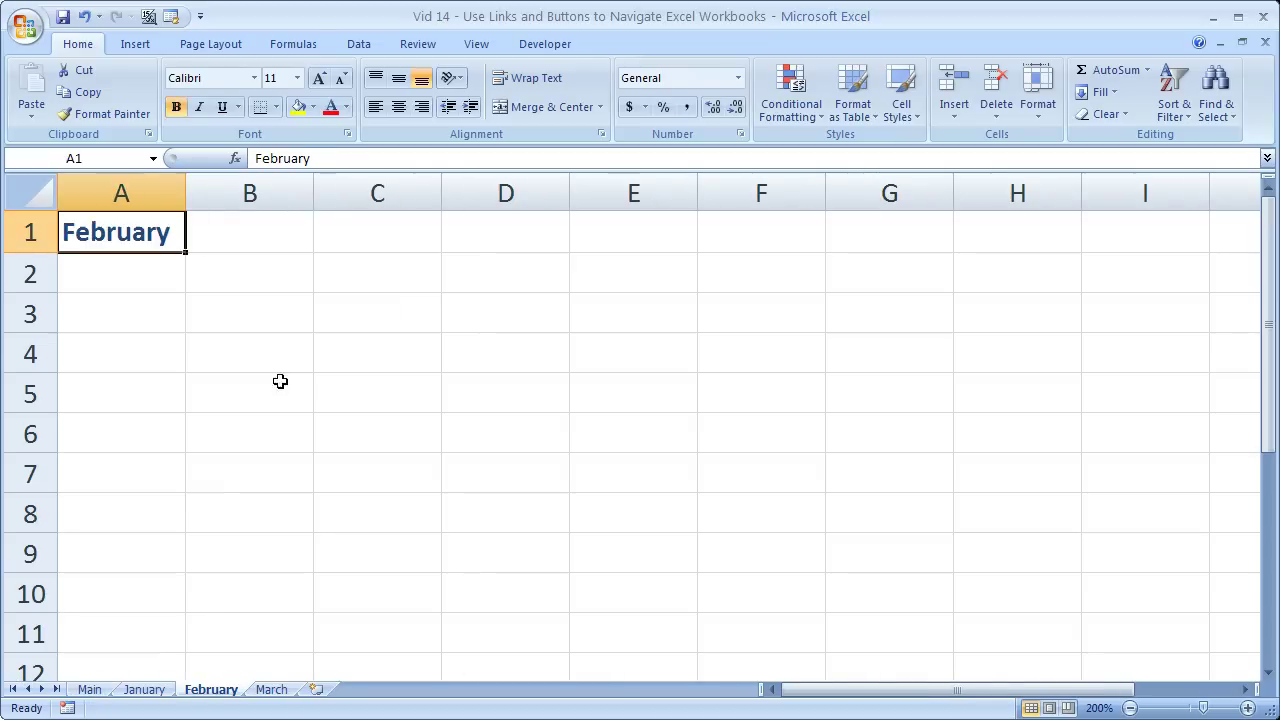
{"action": "left_click", "coordinate": [89, 689]}
Step: Draw a rounded rectangle about 0.96" wide and 0.26" high on the Main sheet, starting at cell D3
{"action": "left_click", "coordinate": [481, 272]}
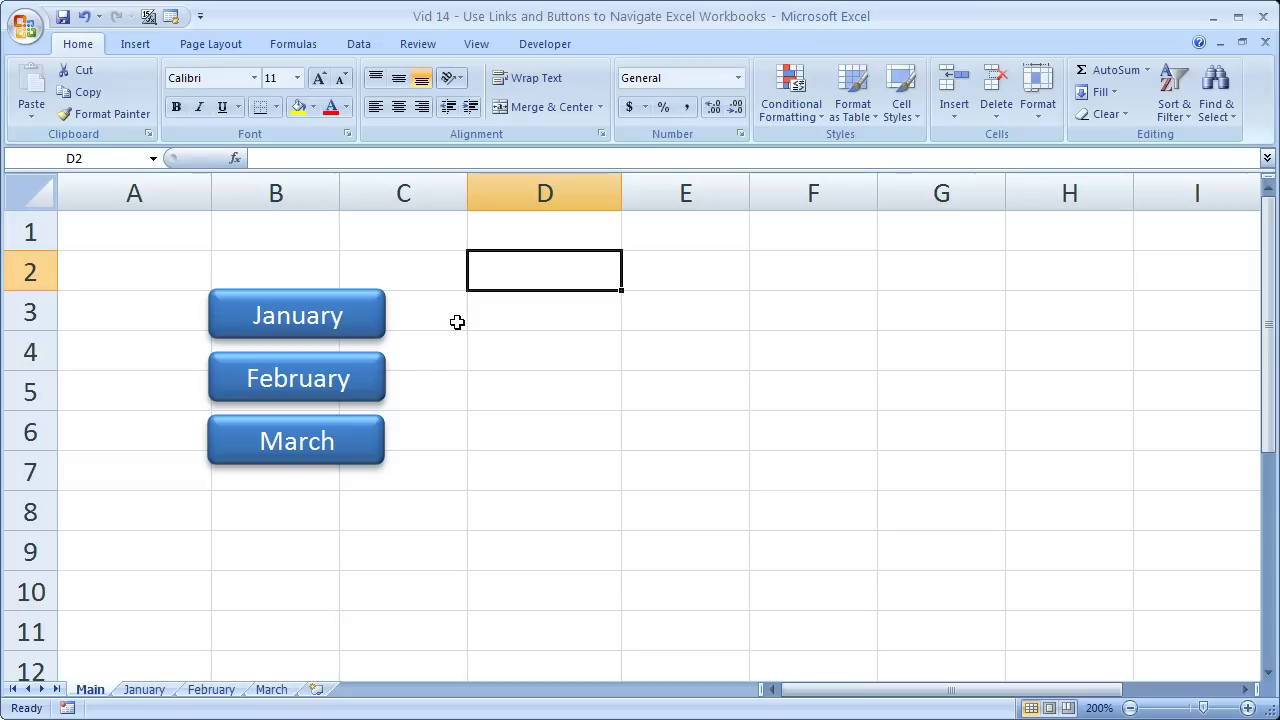
{"action": "left_click", "coordinate": [135, 45]}
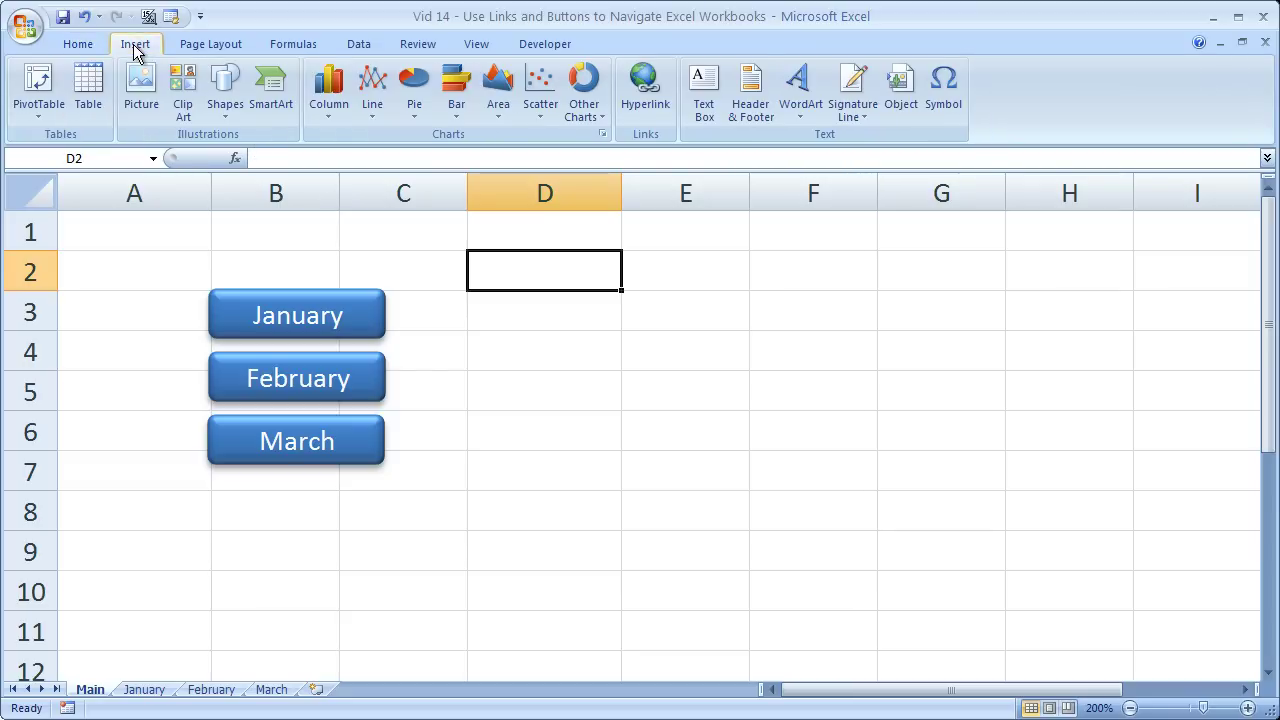
{"action": "left_click", "coordinate": [218, 82]}
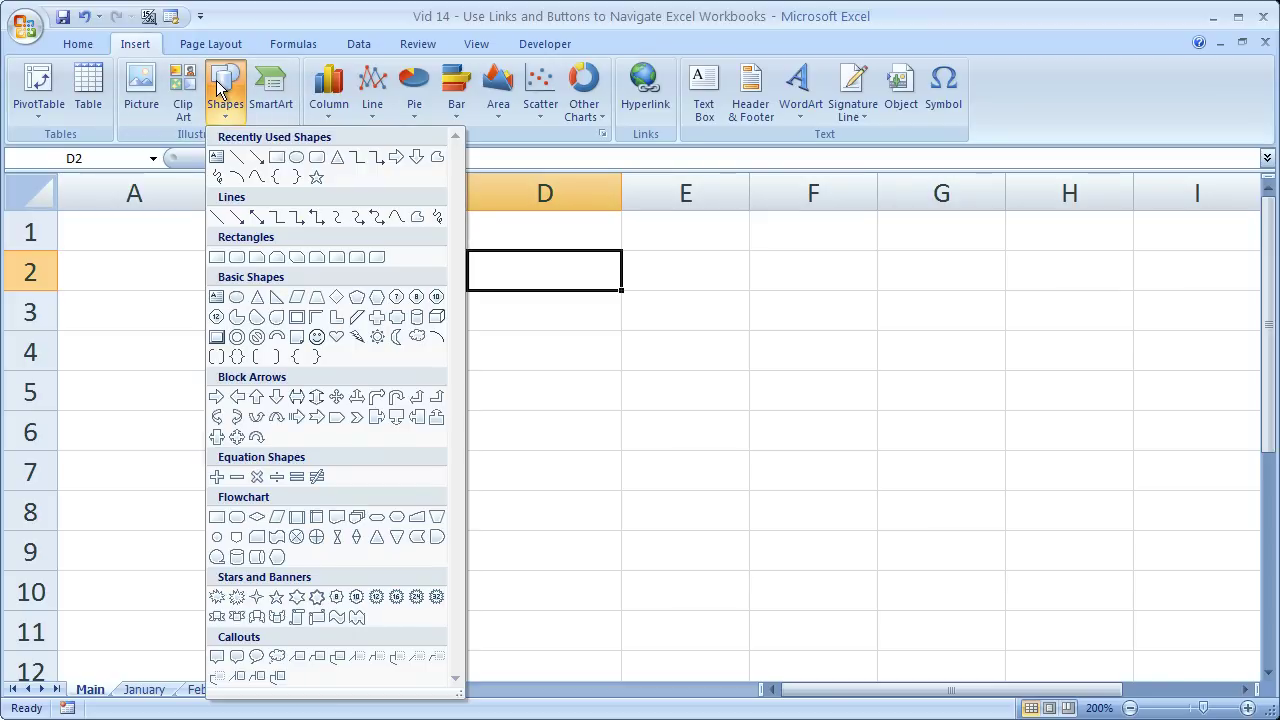
{"action": "left_click", "coordinate": [317, 160]}
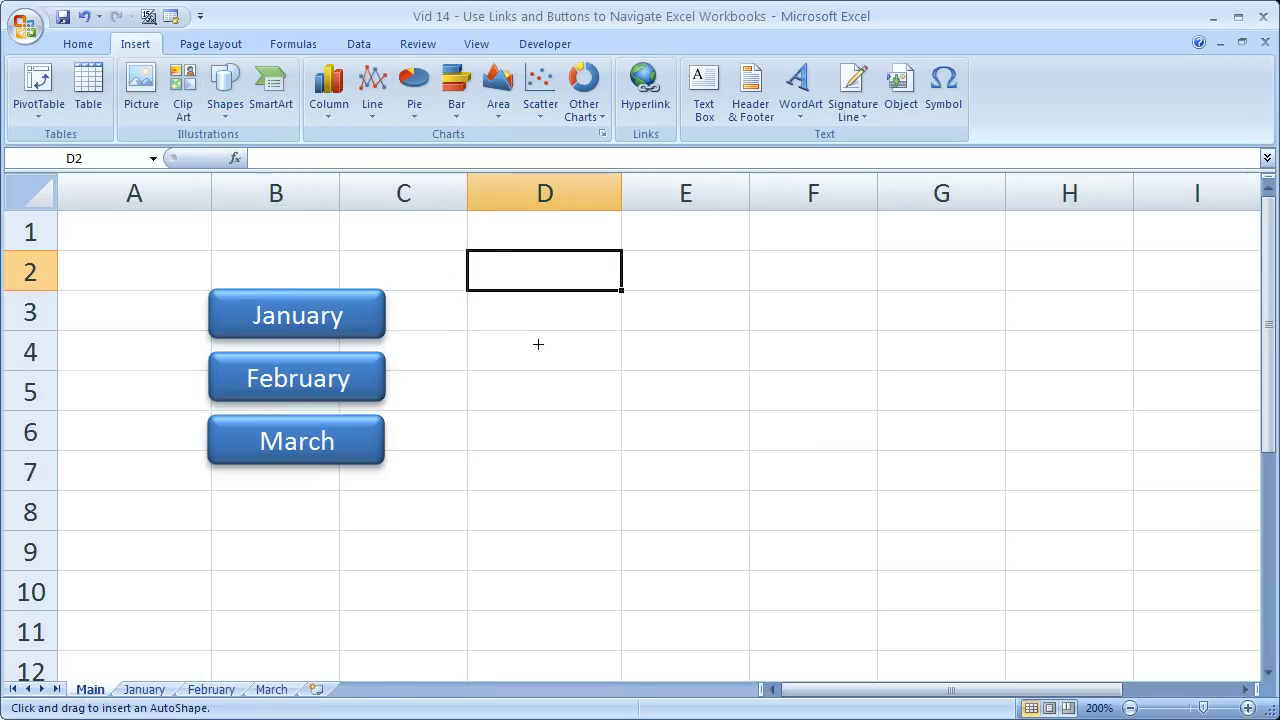
{"action": "left_click_drag", "start_coordinate": [466, 290], "coordinate": [652, 342]}
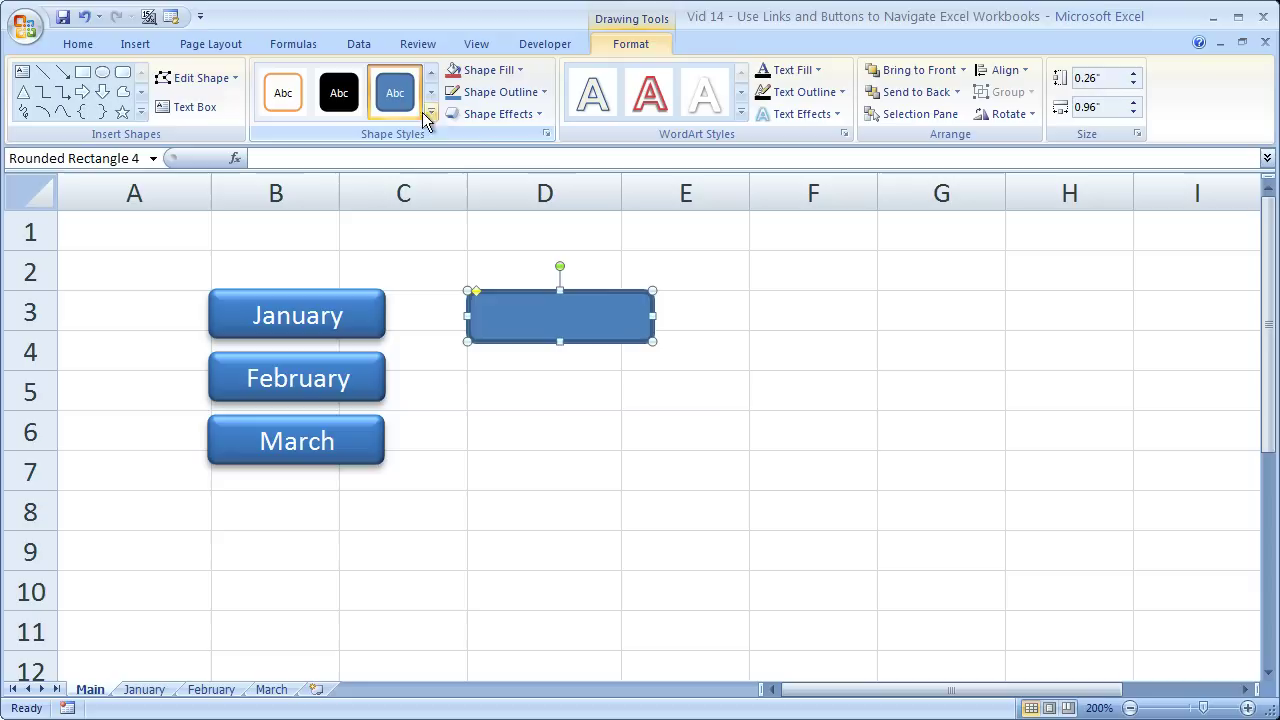
{"action": "left_click", "coordinate": [729, 315]}
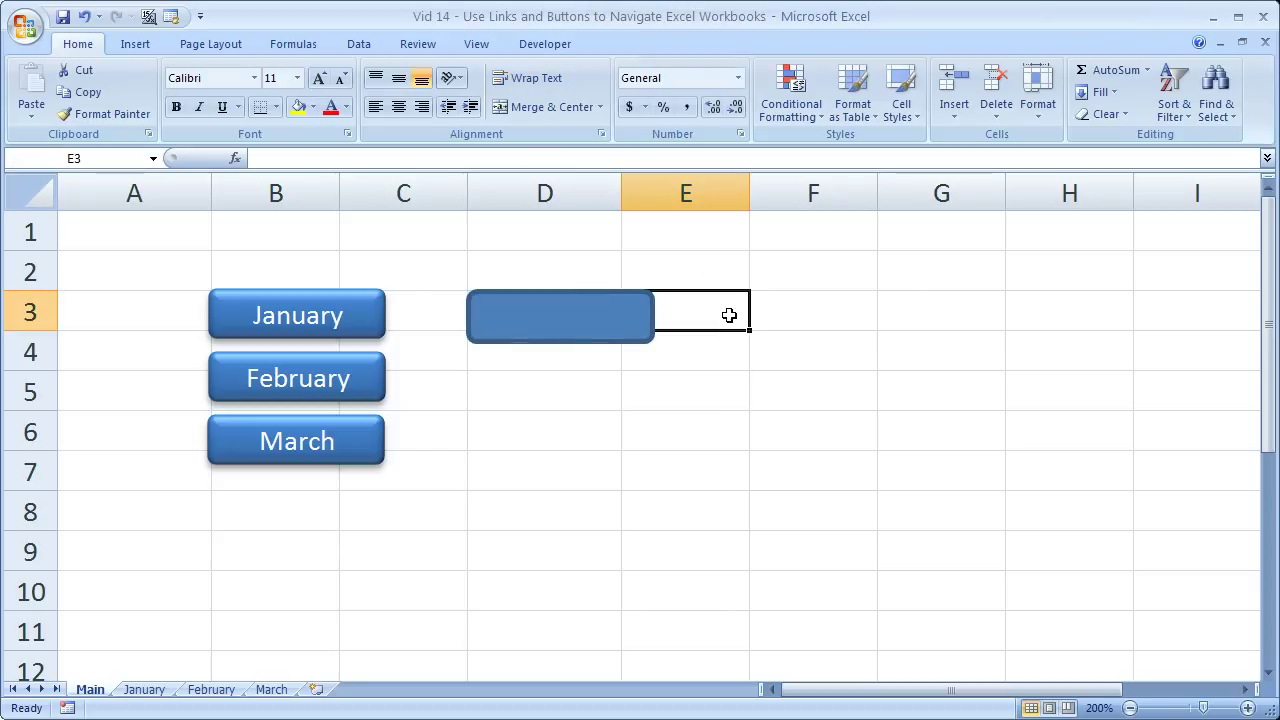
Step: Apply the glossy blue preset shape style to the new rounded rectangle, matching the existing month buttons
{"action": "left_click", "coordinate": [609, 324]}
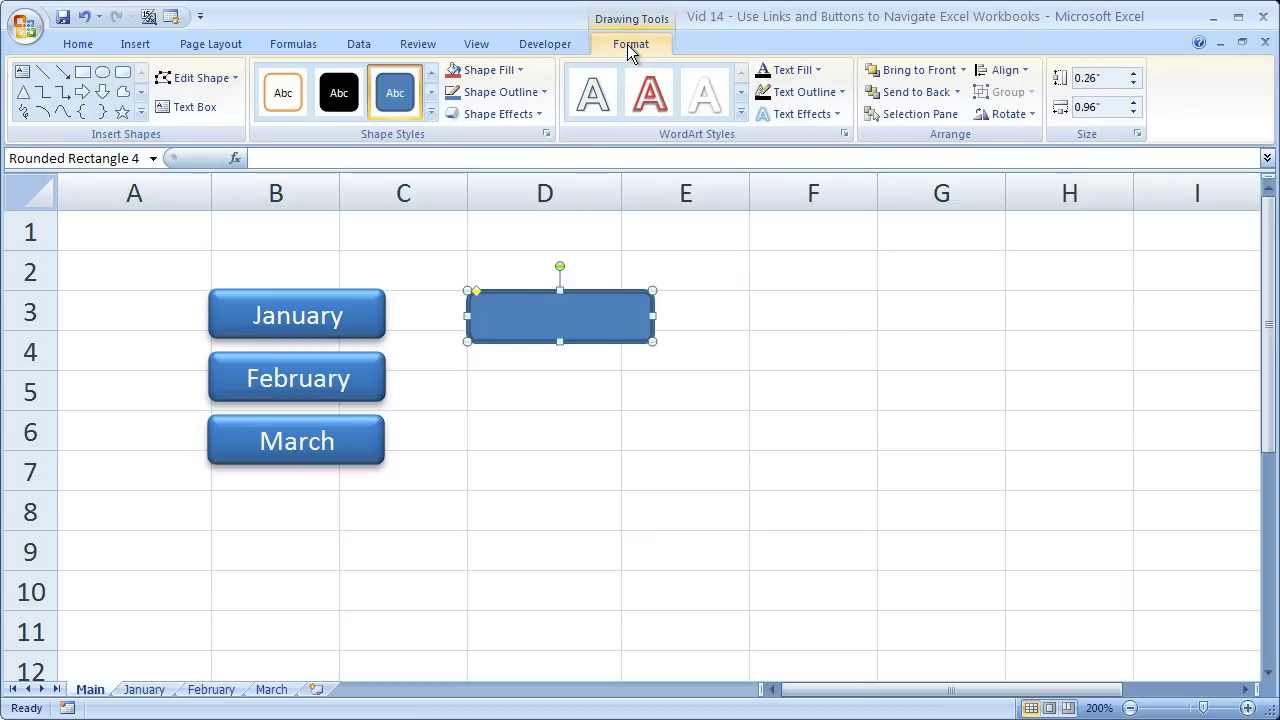
{"action": "left_click", "coordinate": [432, 113]}
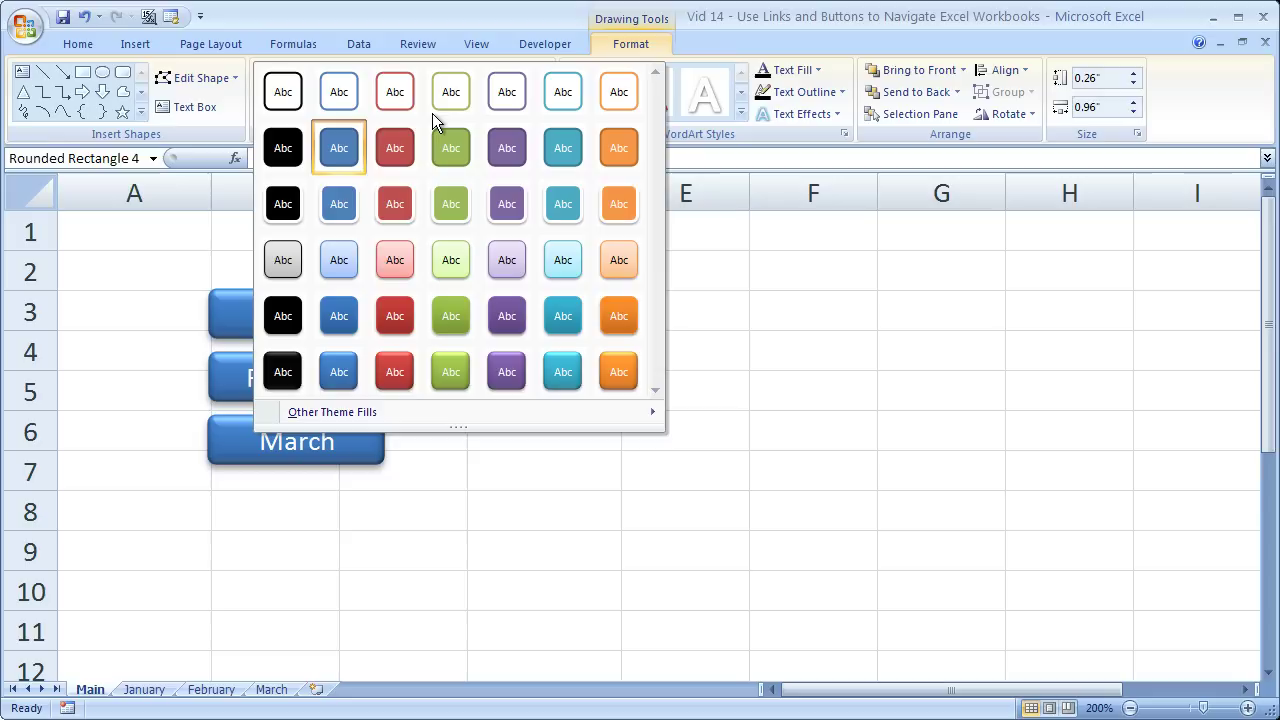
{"action": "left_click", "coordinate": [333, 374]}
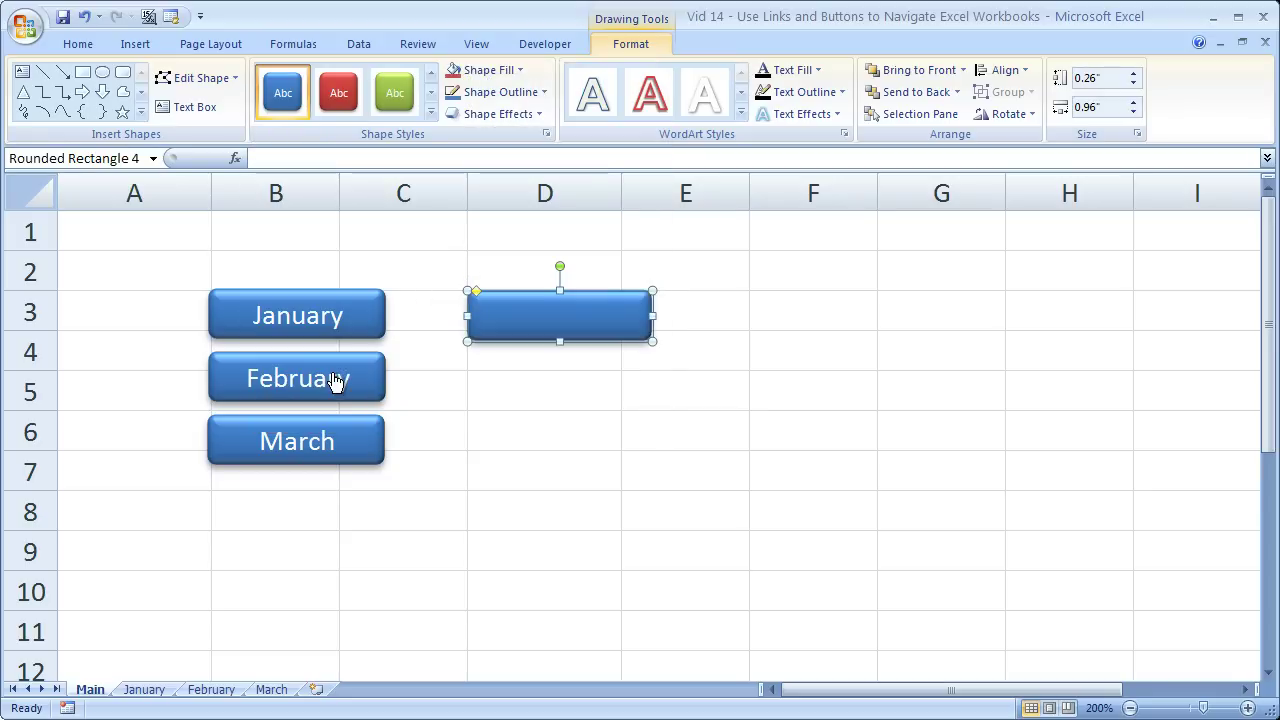
Step: Label the new rounded rectangle "January"
{"action": "type", "text": "J"}
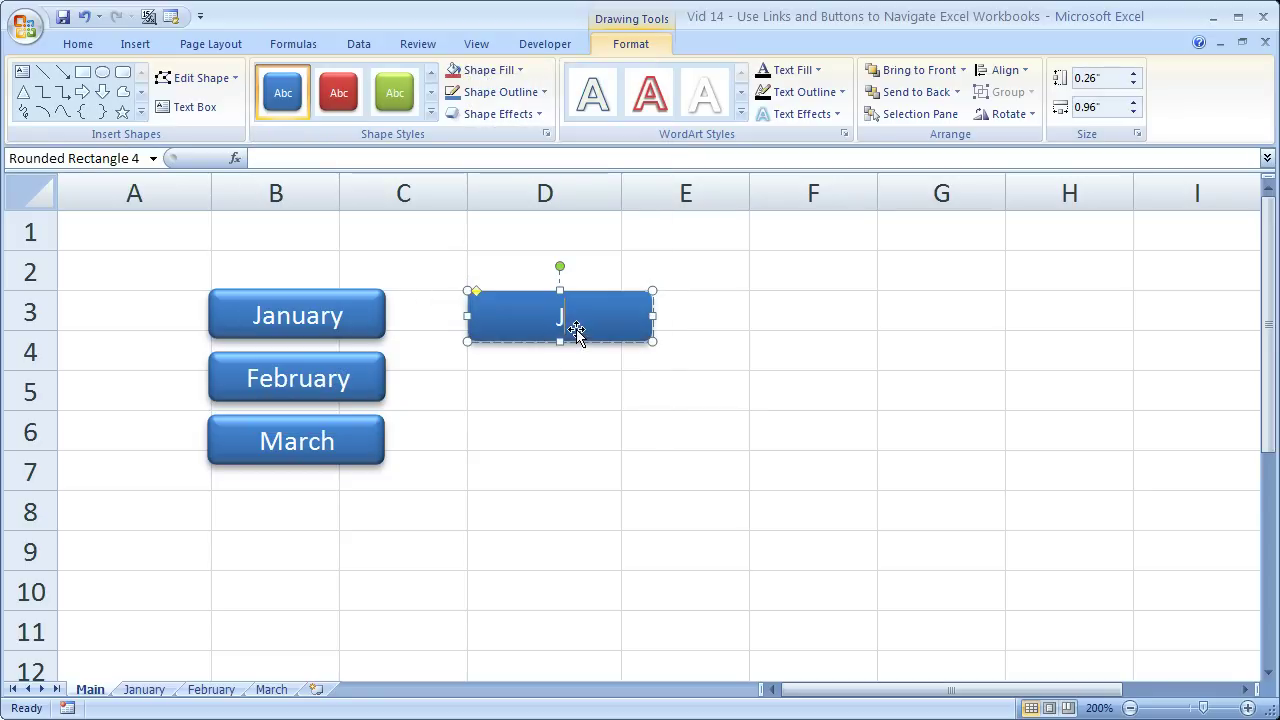
{"action": "type", "text": "anuary"}
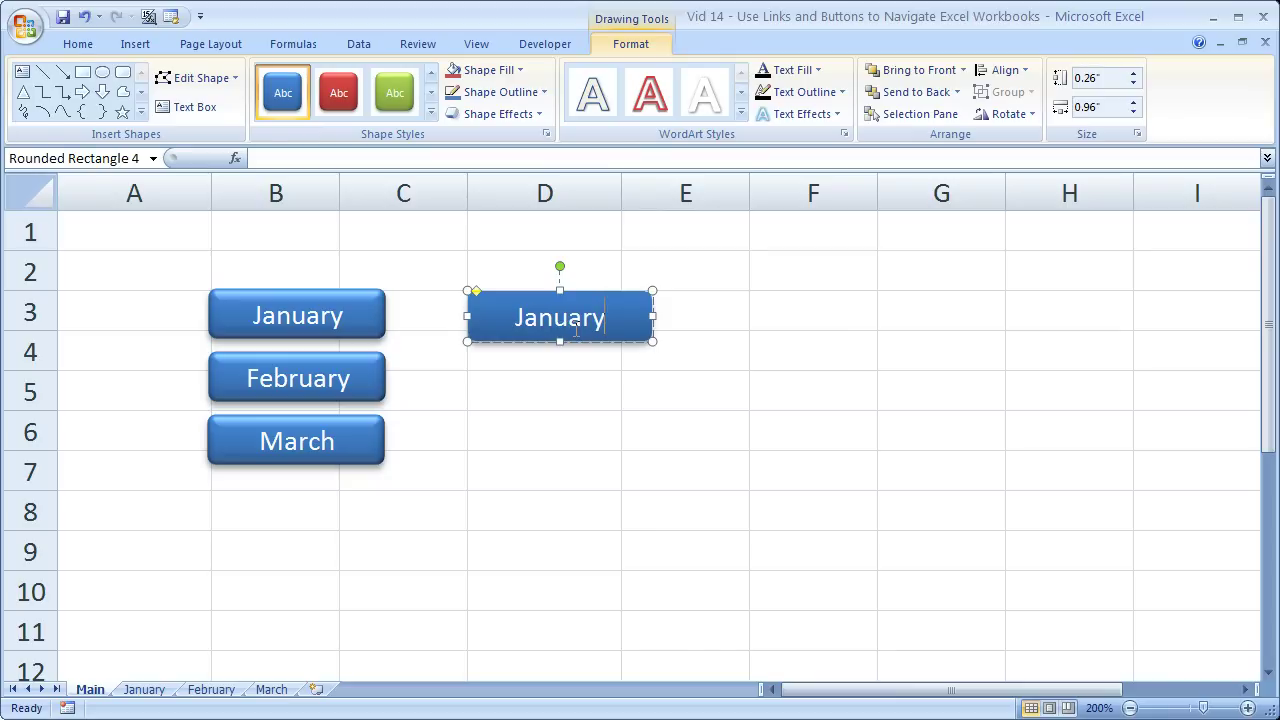
{"action": "left_click", "coordinate": [722, 434]}
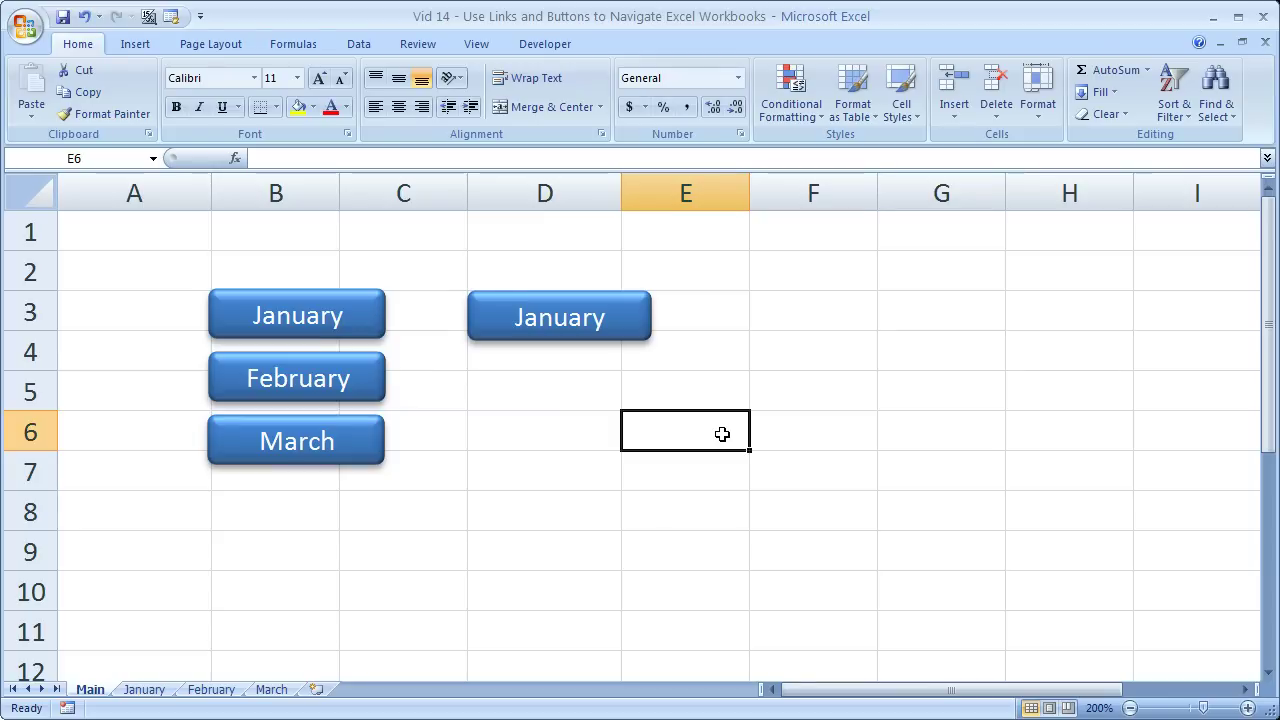
Step: Copy the new January button and paste six copies of it below, starting at cell D5
{"action": "right_click", "coordinate": [646, 340]}
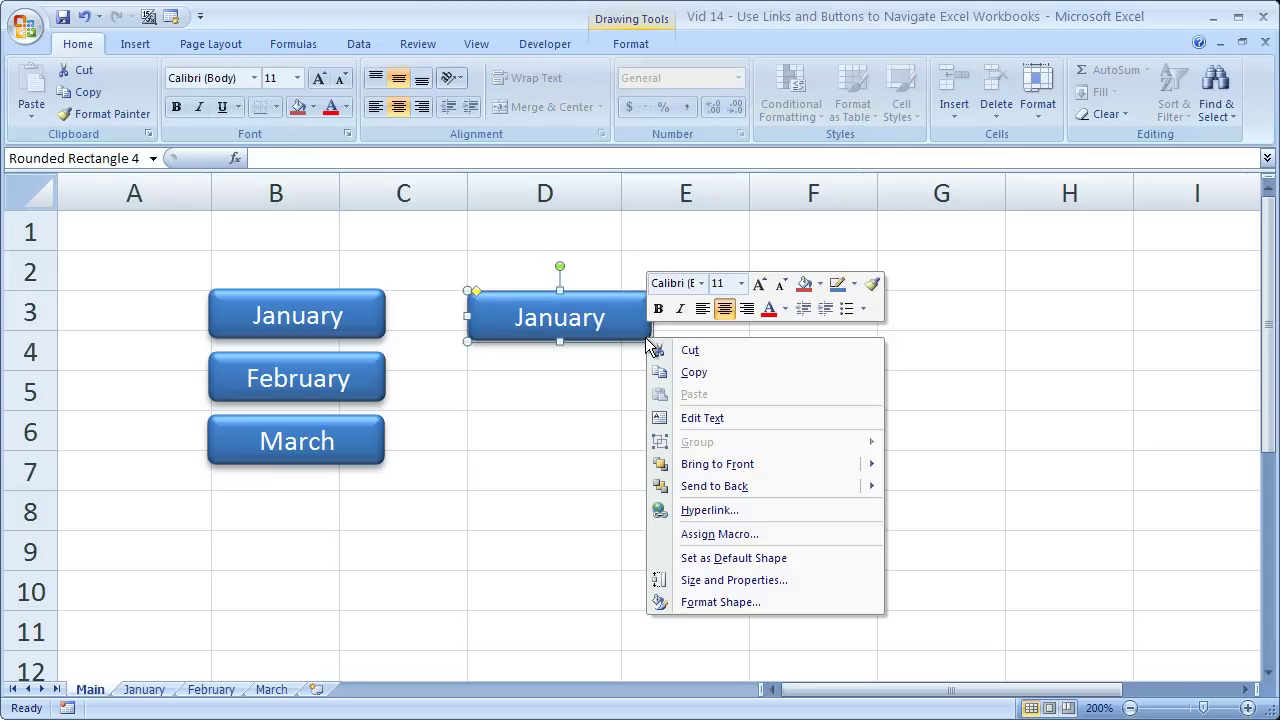
{"action": "left_click", "coordinate": [669, 379]}
{"action": "left_click", "coordinate": [574, 403]}
{"action": "key", "text": "ctrl+v"}
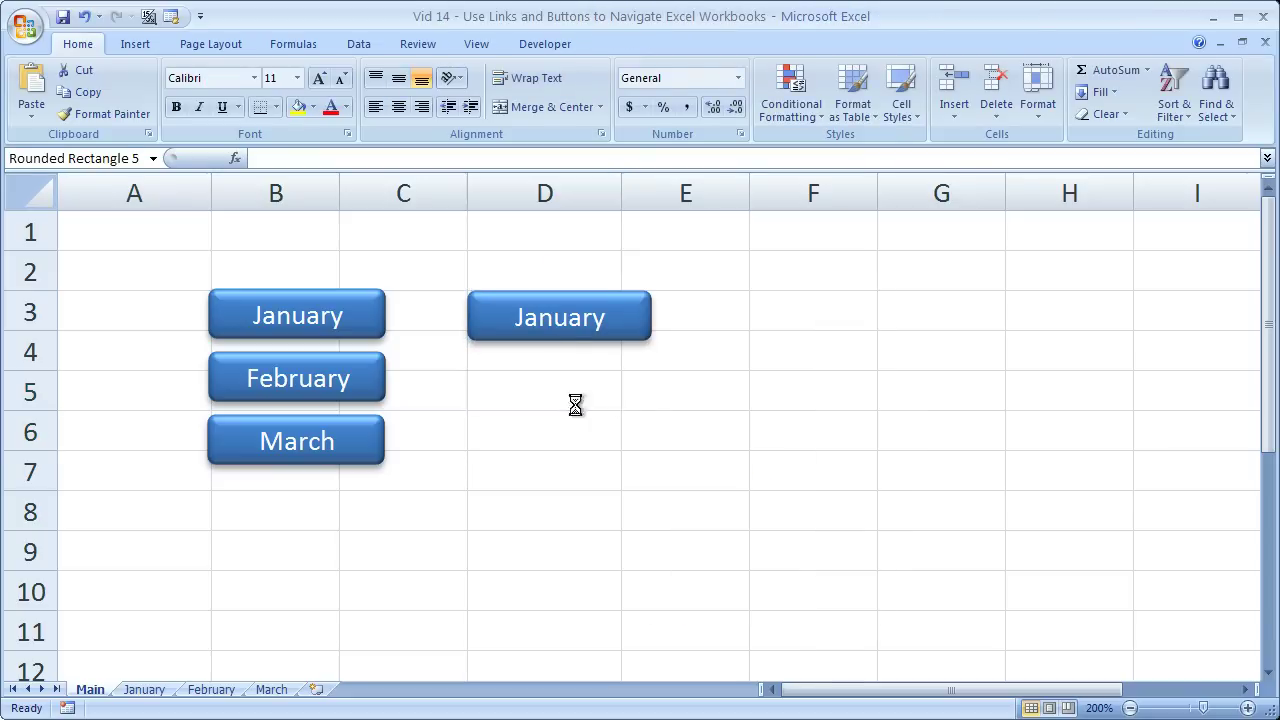
{"action": "key", "text": "ctrl+v"}
{"action": "key", "text": "ctrl+v"}
{"action": "key", "text": "ctrl+v"}
{"action": "key", "text": "ctrl+v"}
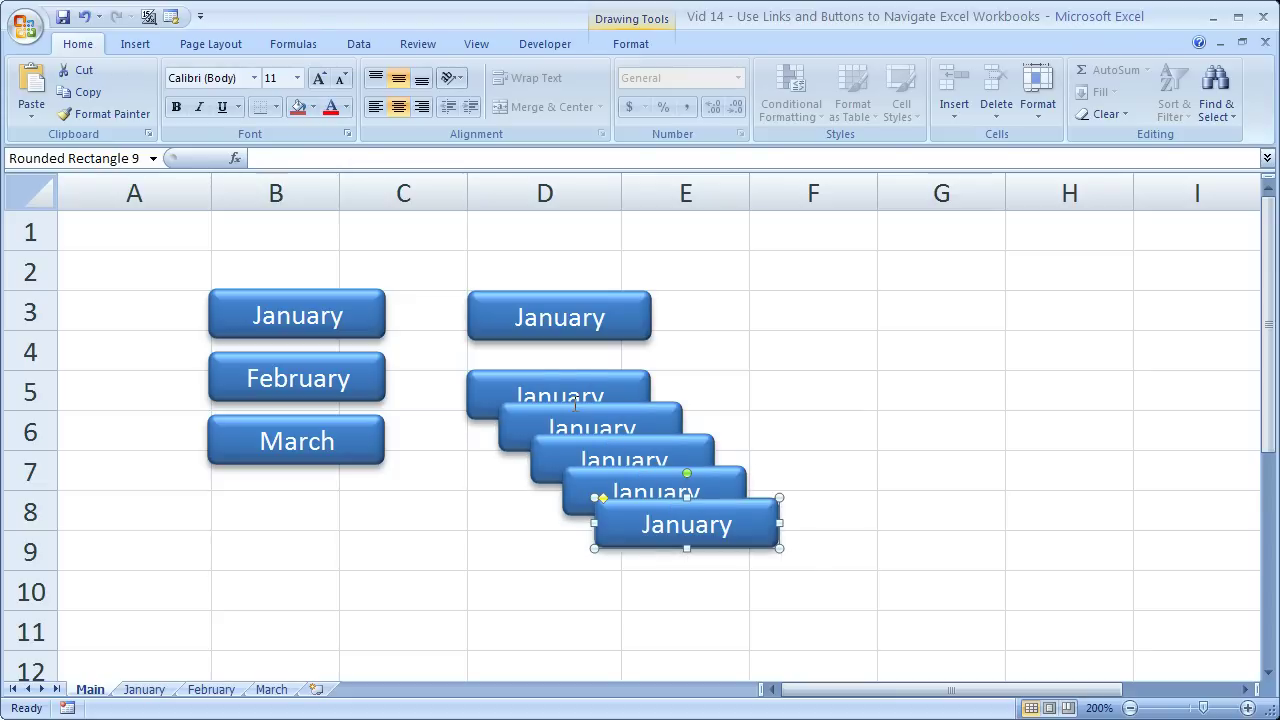
{"action": "key", "text": "ctrl+v"}
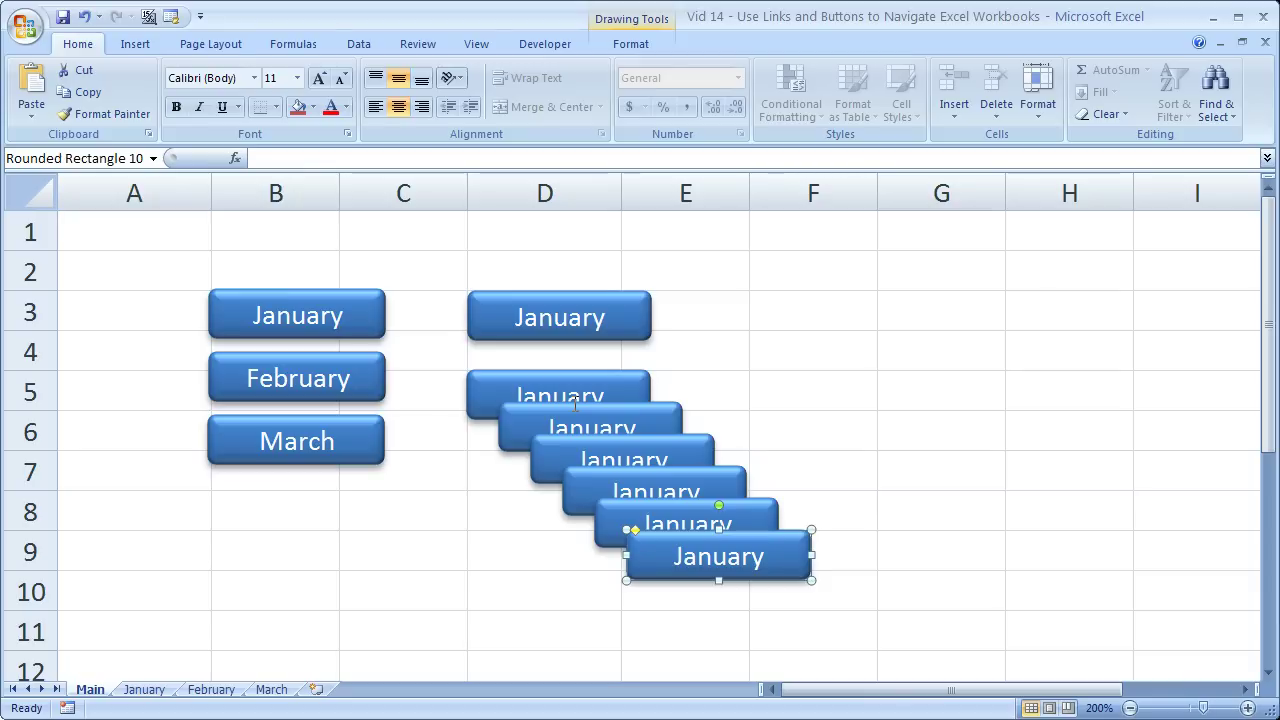
{"action": "left_click", "coordinate": [731, 348]}
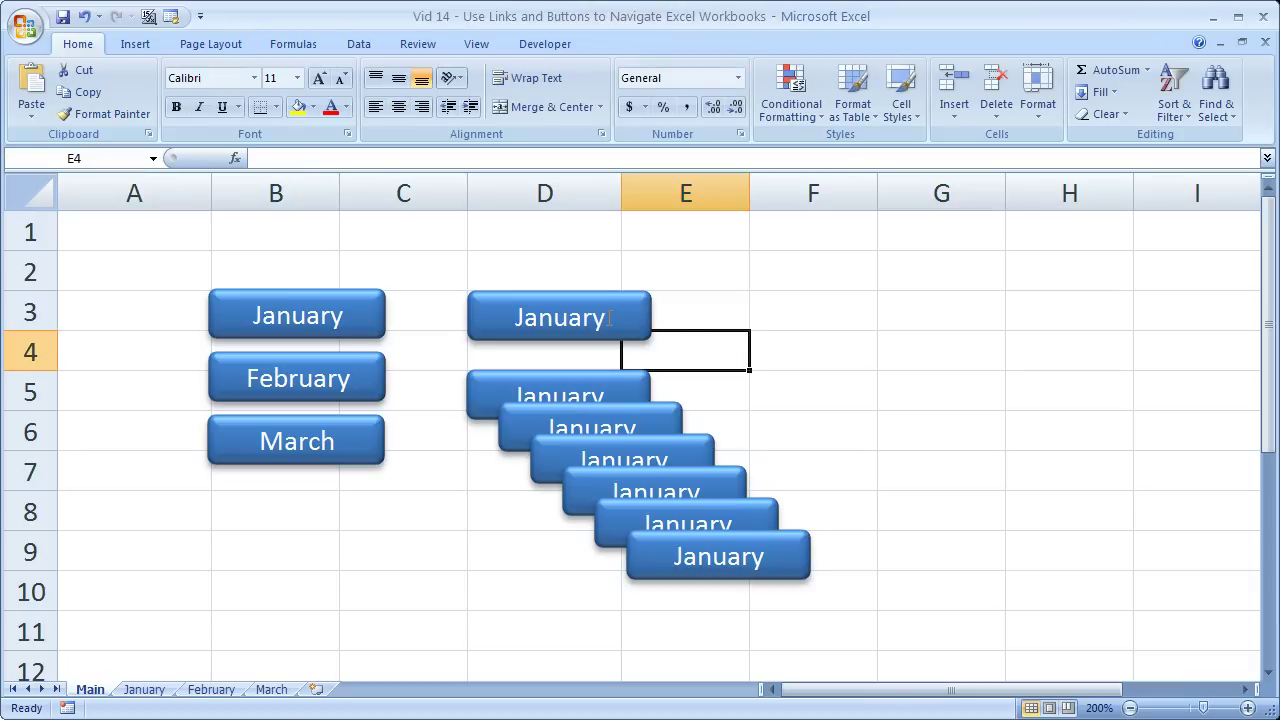
{"action": "left_click", "coordinate": [737, 305]}
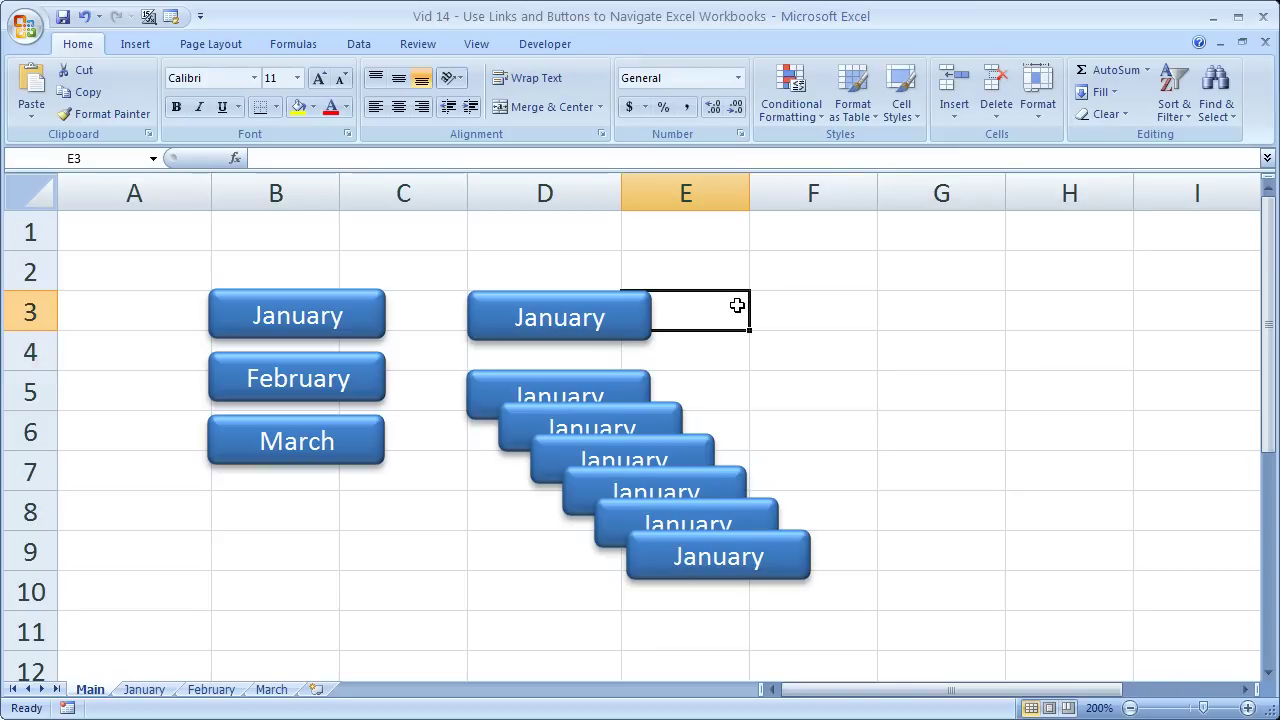
Step: Hyperlink the new January button at D3 to cell A1 of this workbook's January sheet and test the link
{"action": "right_click", "coordinate": [606, 318]}
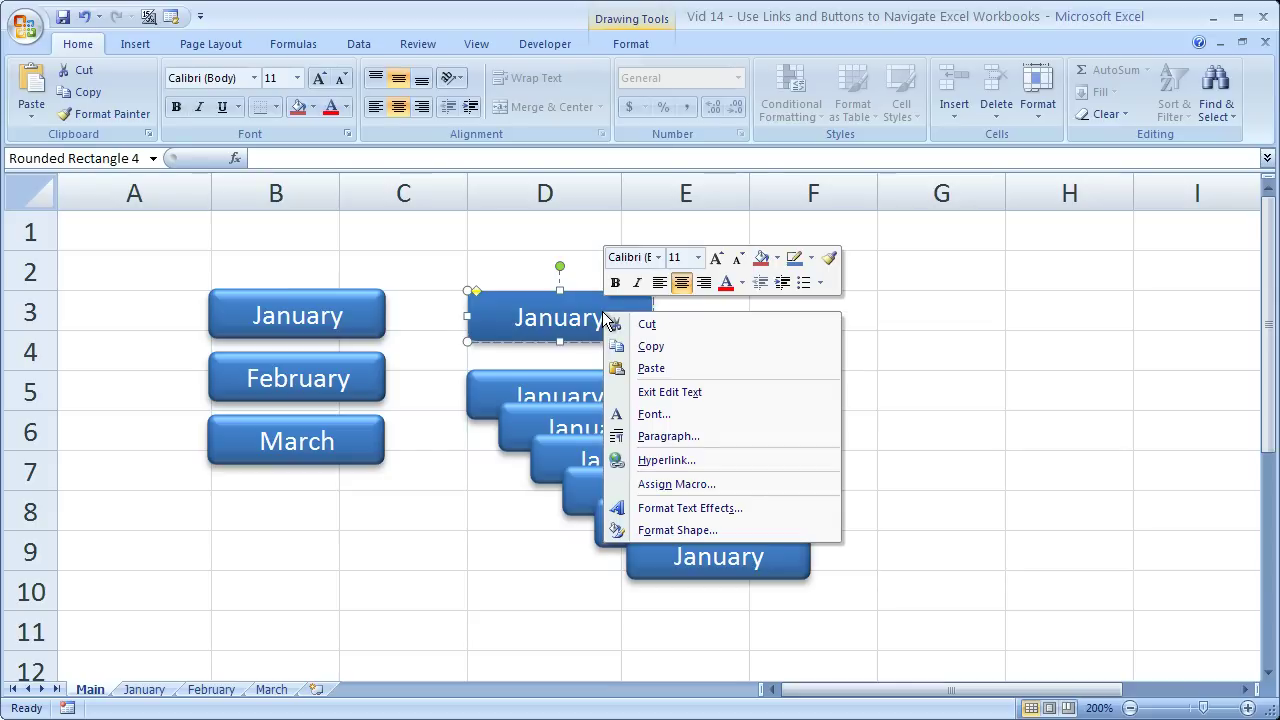
{"action": "left_click", "coordinate": [698, 460]}
{"action": "left_click_drag", "start_coordinate": [190, 48], "coordinate": [893, 146]}
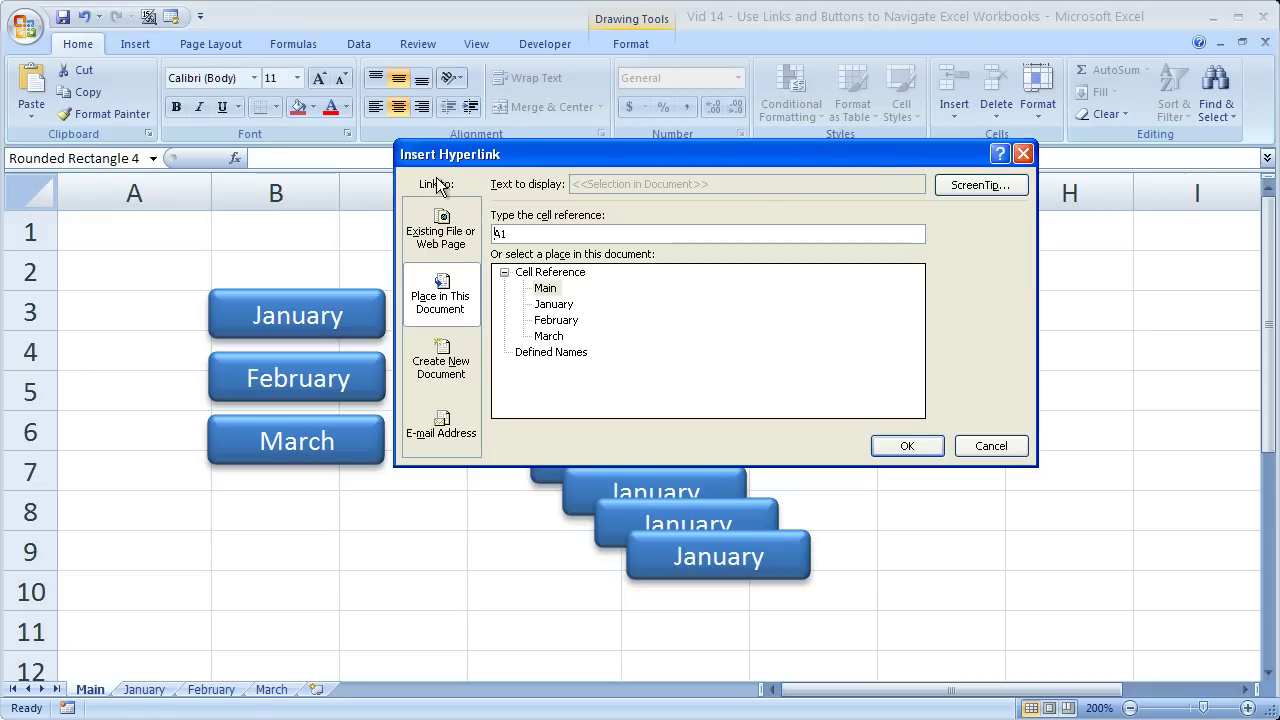
{"action": "left_click", "coordinate": [447, 294]}
{"action": "left_click", "coordinate": [549, 290]}
{"action": "left_click", "coordinate": [553, 305]}
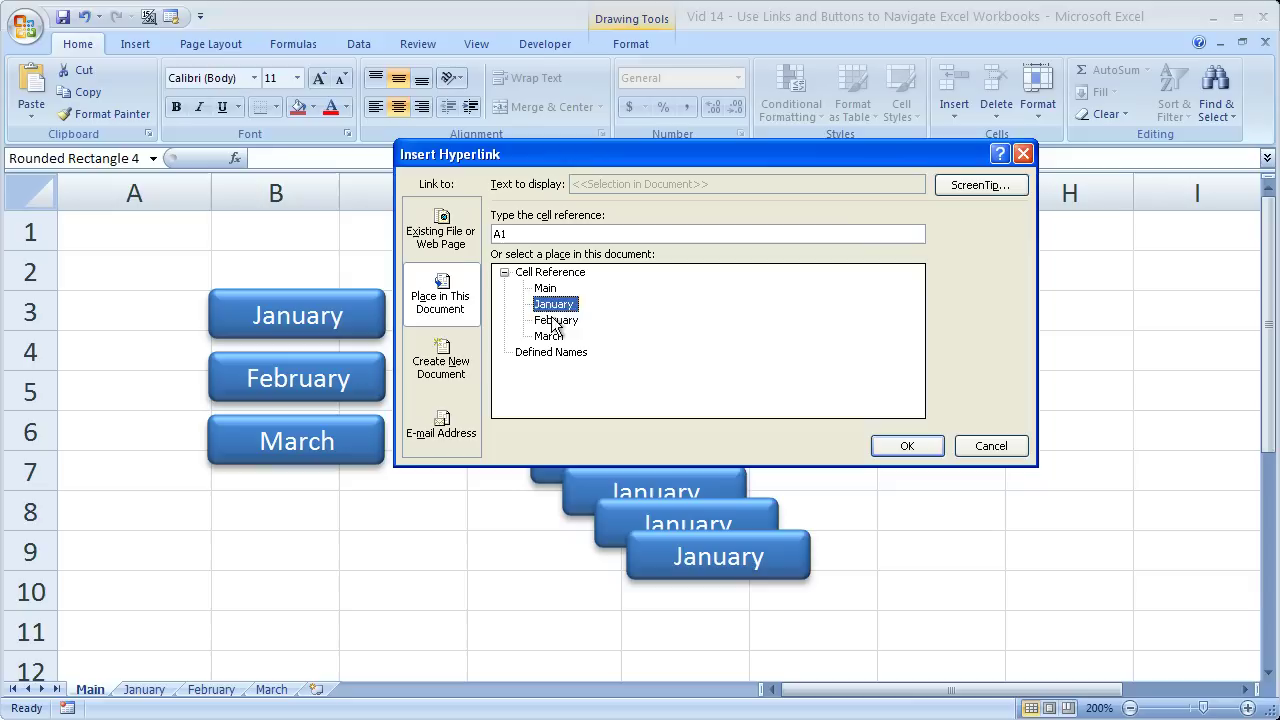
{"action": "left_click", "coordinate": [553, 321]}
{"action": "left_click", "coordinate": [551, 337]}
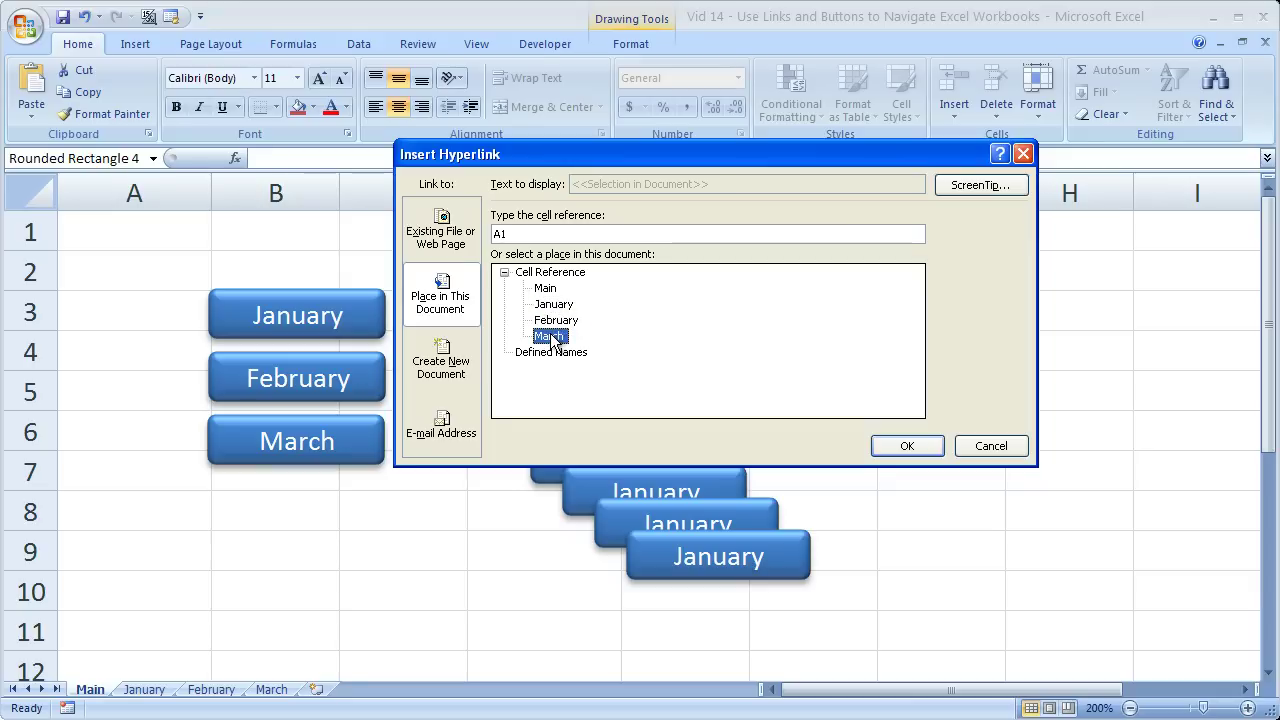
{"action": "left_click", "coordinate": [554, 305]}
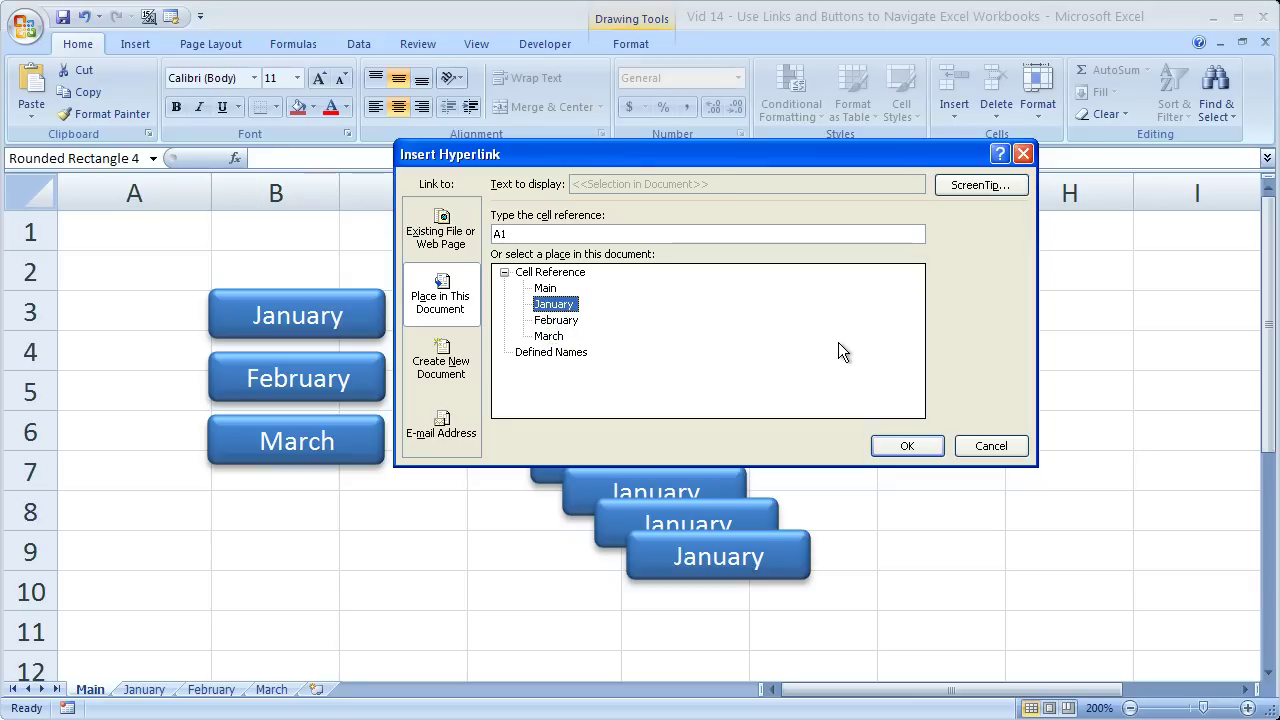
{"action": "left_click", "coordinate": [907, 445]}
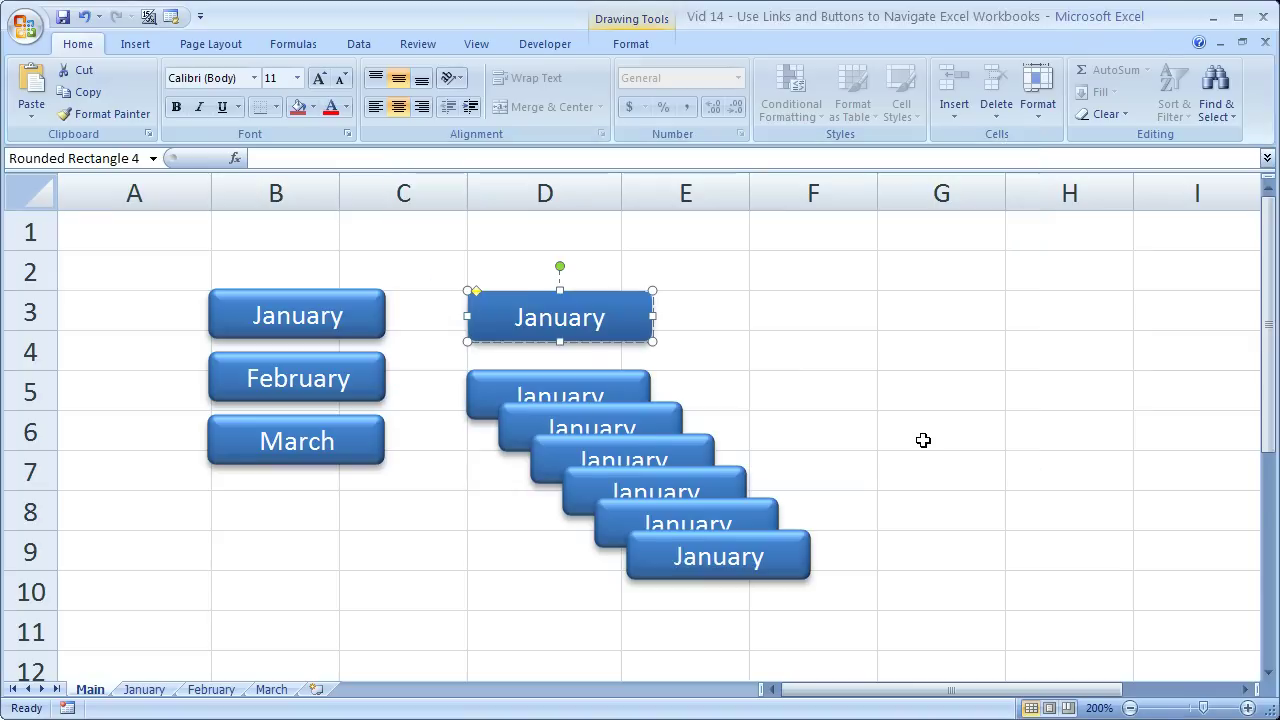
{"action": "left_click", "coordinate": [923, 440]}
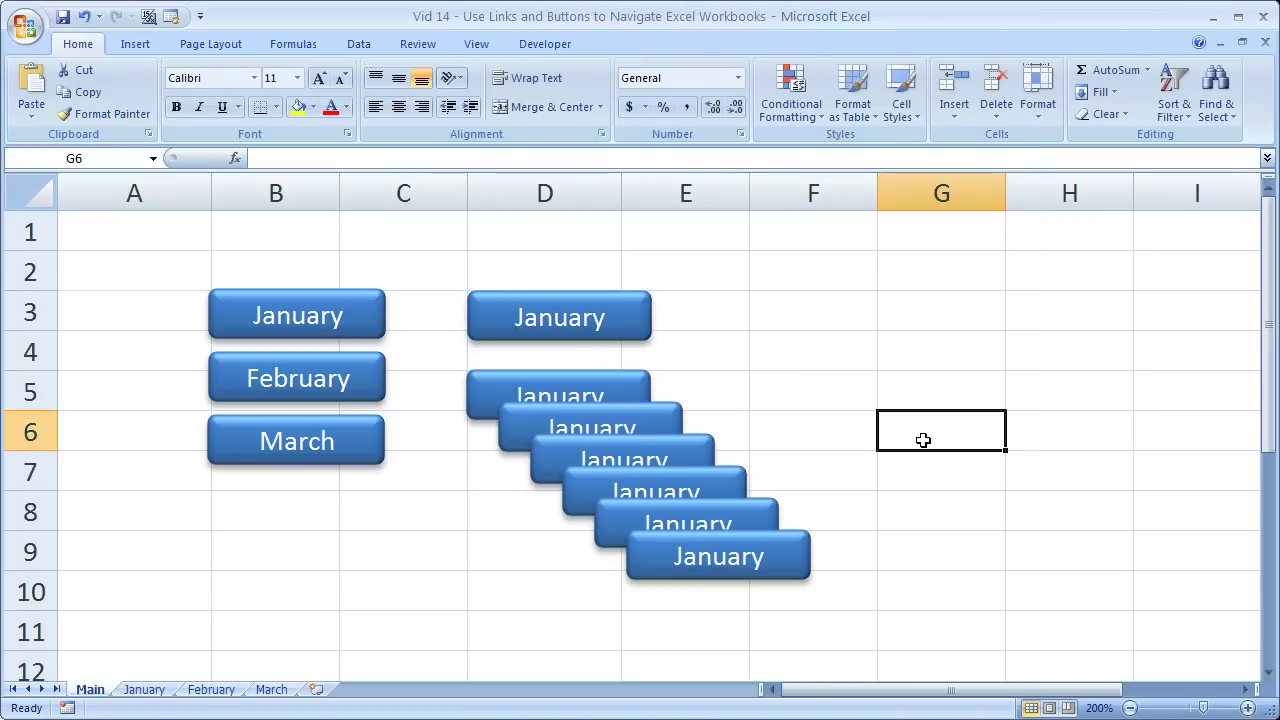
{"action": "left_click", "coordinate": [610, 330]}
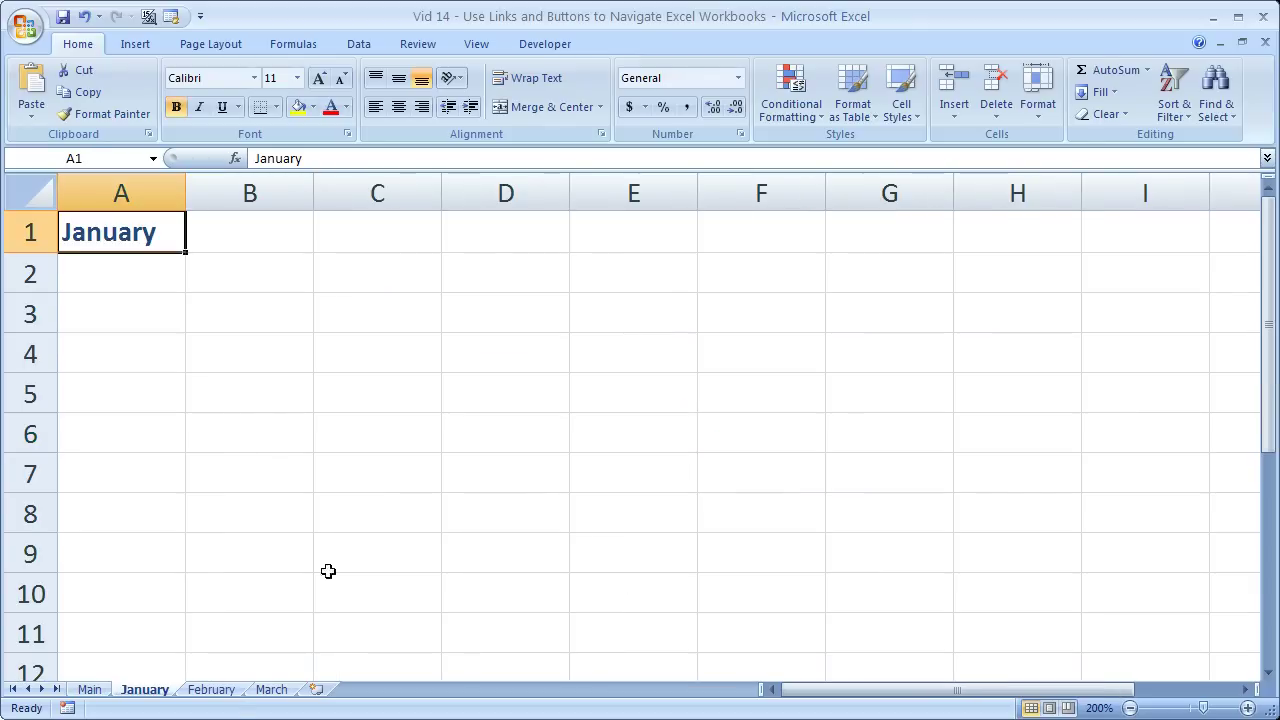
Step: Follow the D3 January button's link from the Main sheet and select cell C1 on the January sheet
{"action": "left_click", "coordinate": [103, 697]}
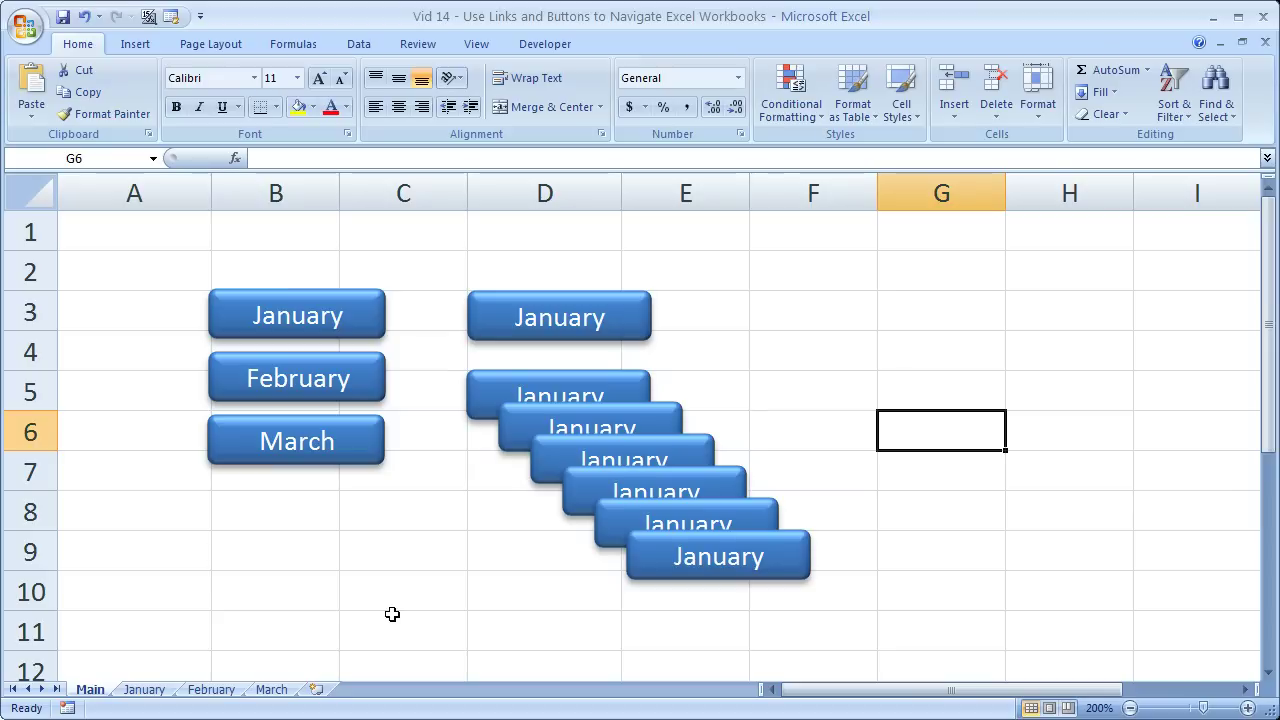
{"action": "left_click", "coordinate": [513, 312]}
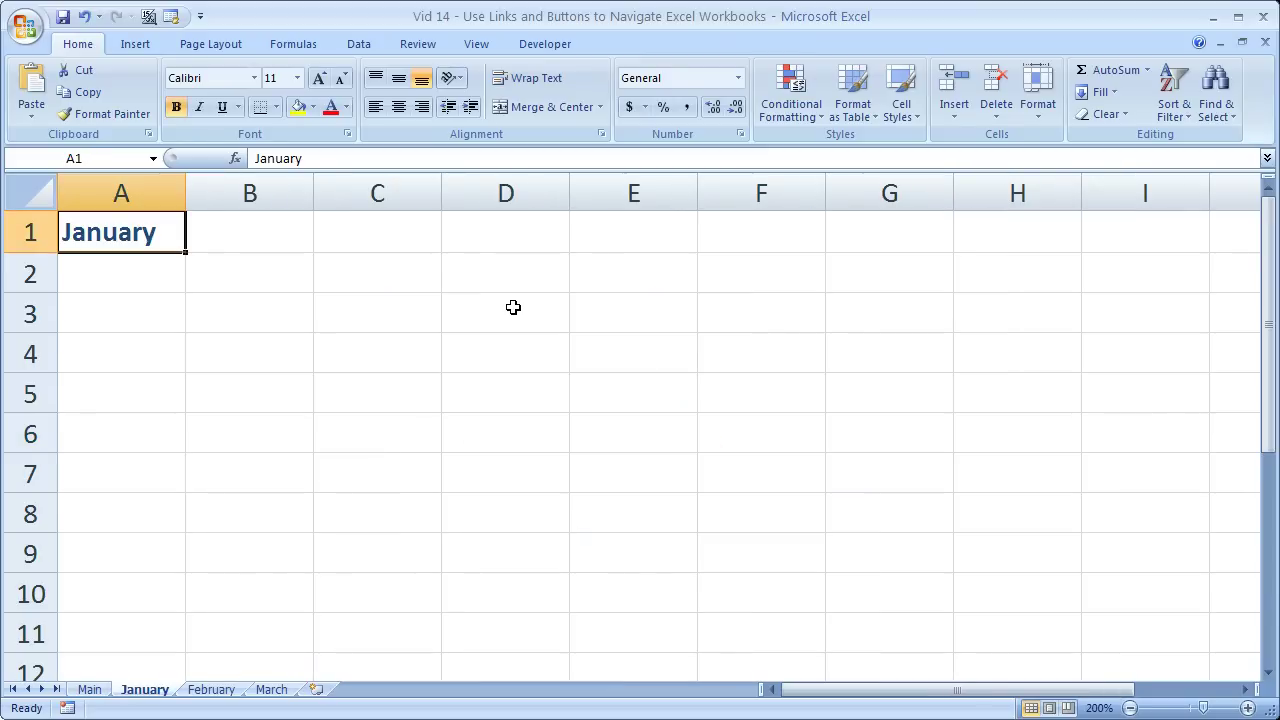
{"action": "left_click", "coordinate": [384, 242]}
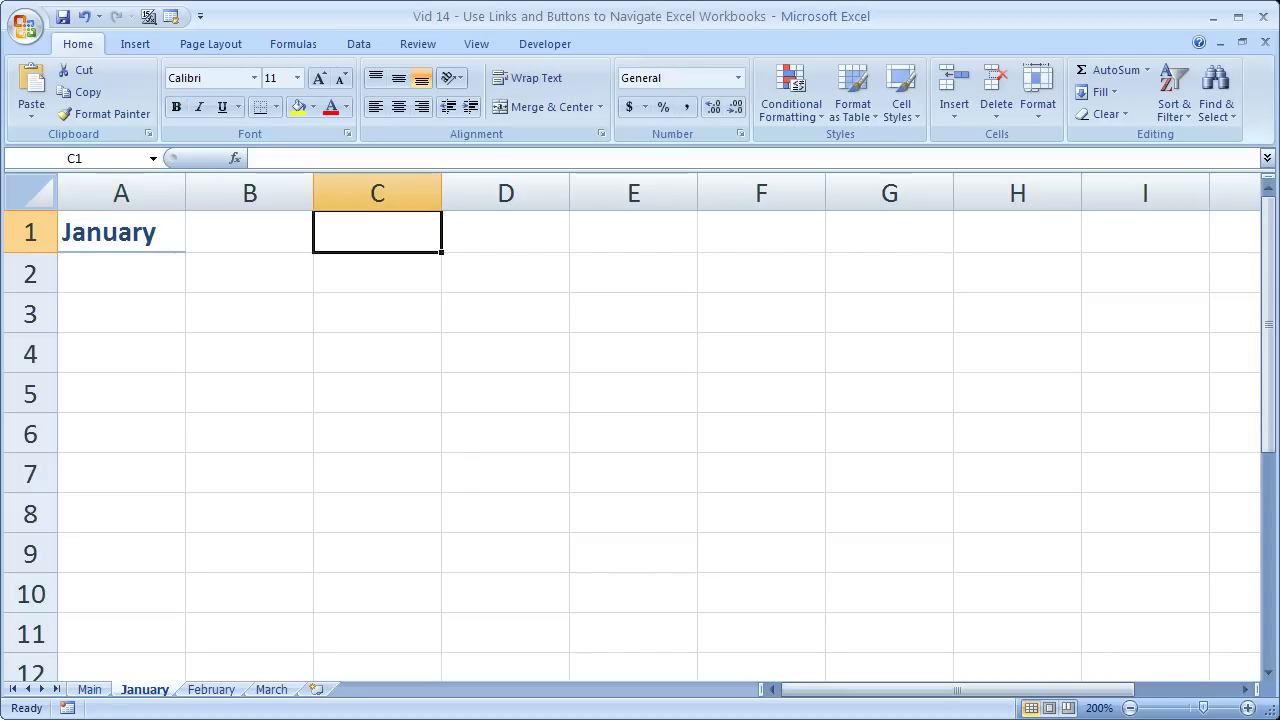
Step: Compare opening the January sheet directly with following the D3 button's link, ending at cell C9 of the Main sheet
{"action": "left_click", "coordinate": [89, 689]}
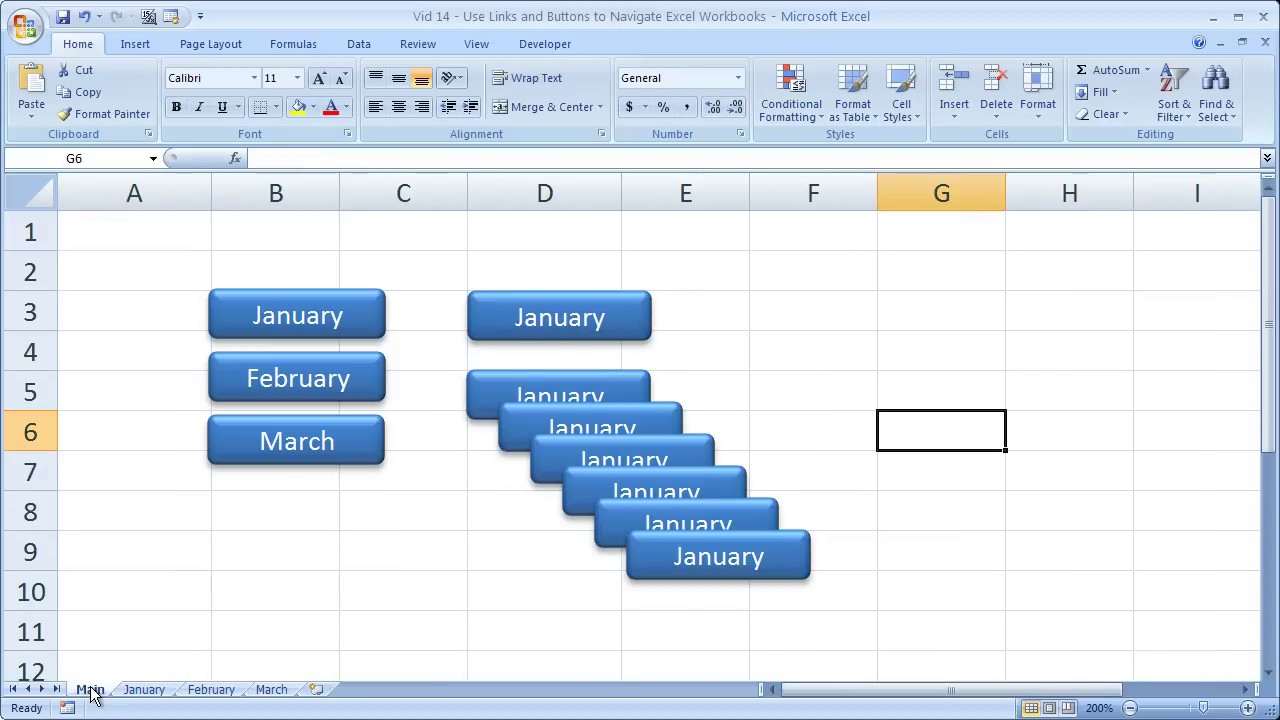
{"action": "left_click", "coordinate": [144, 689]}
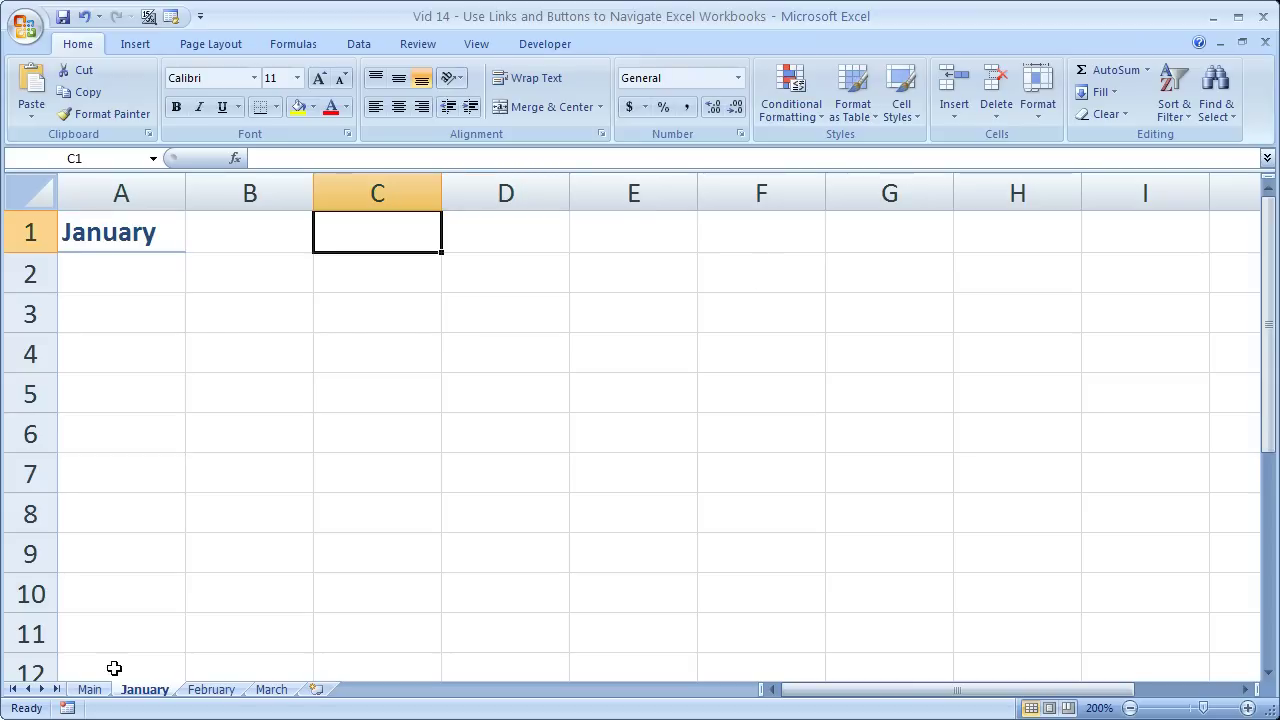
{"action": "left_click", "coordinate": [89, 690]}
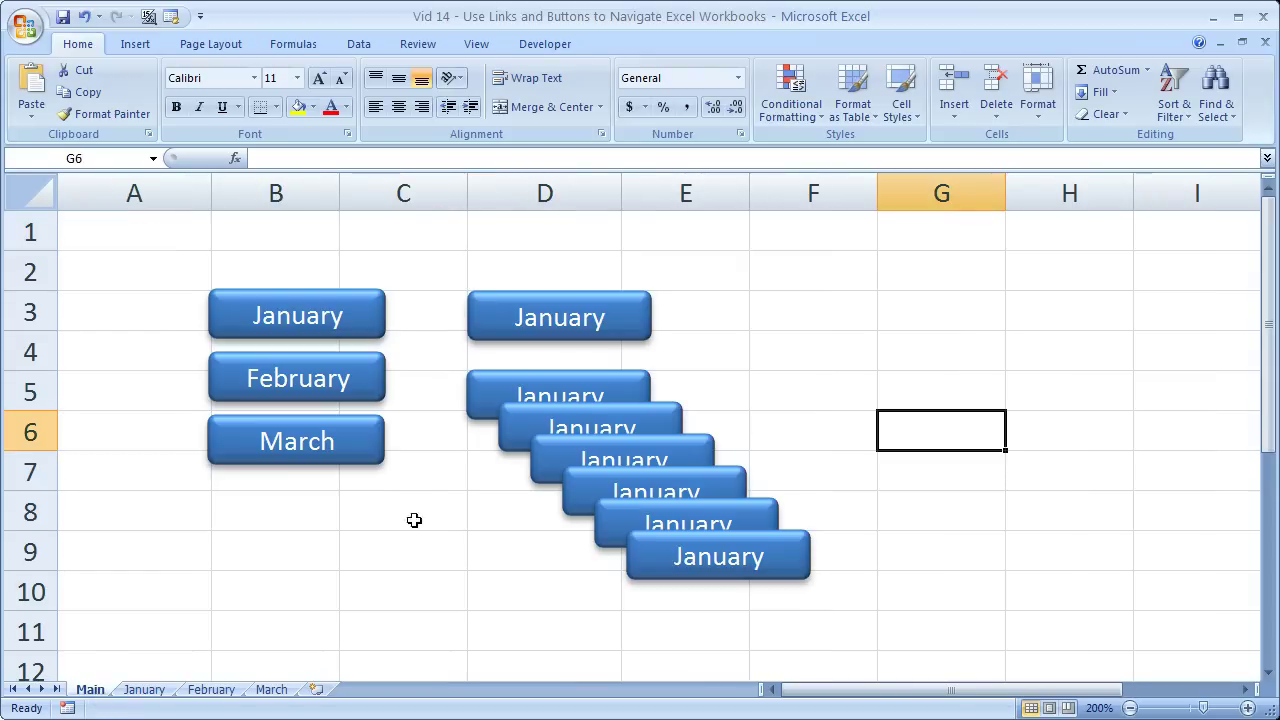
{"action": "left_click", "coordinate": [541, 322]}
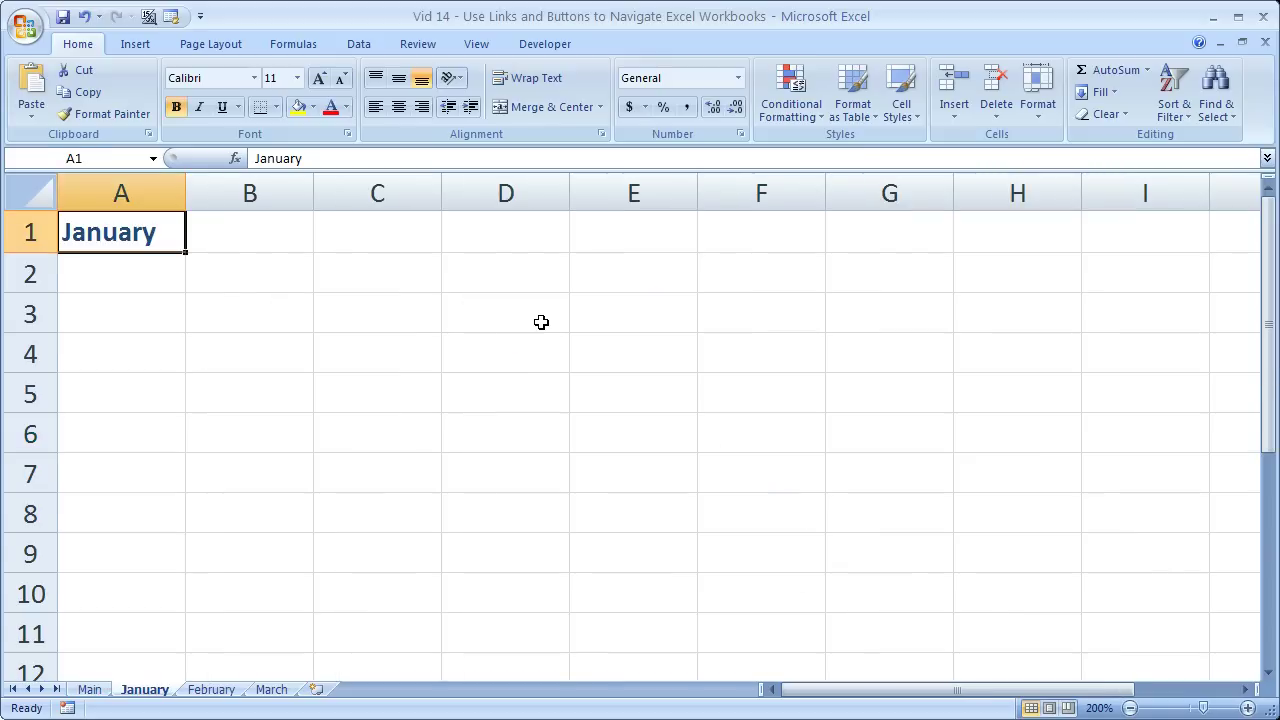
{"action": "left_click", "coordinate": [96, 690]}
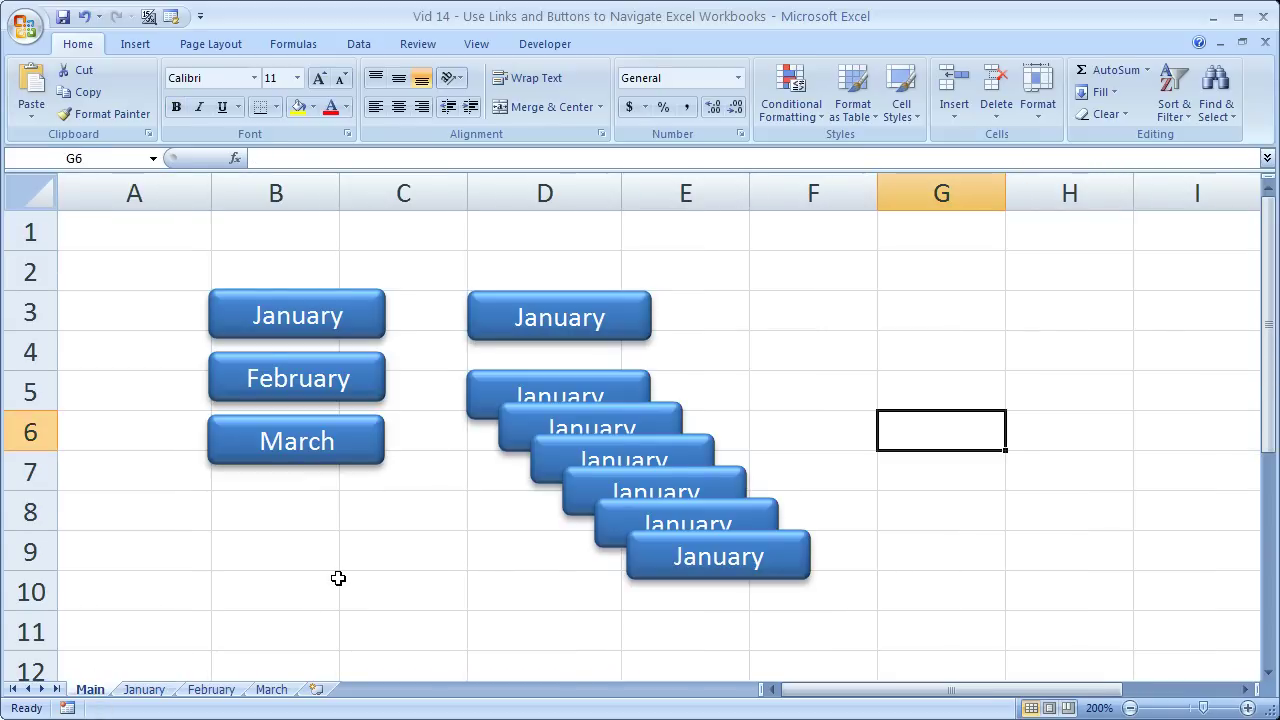
{"action": "left_click", "coordinate": [366, 558]}
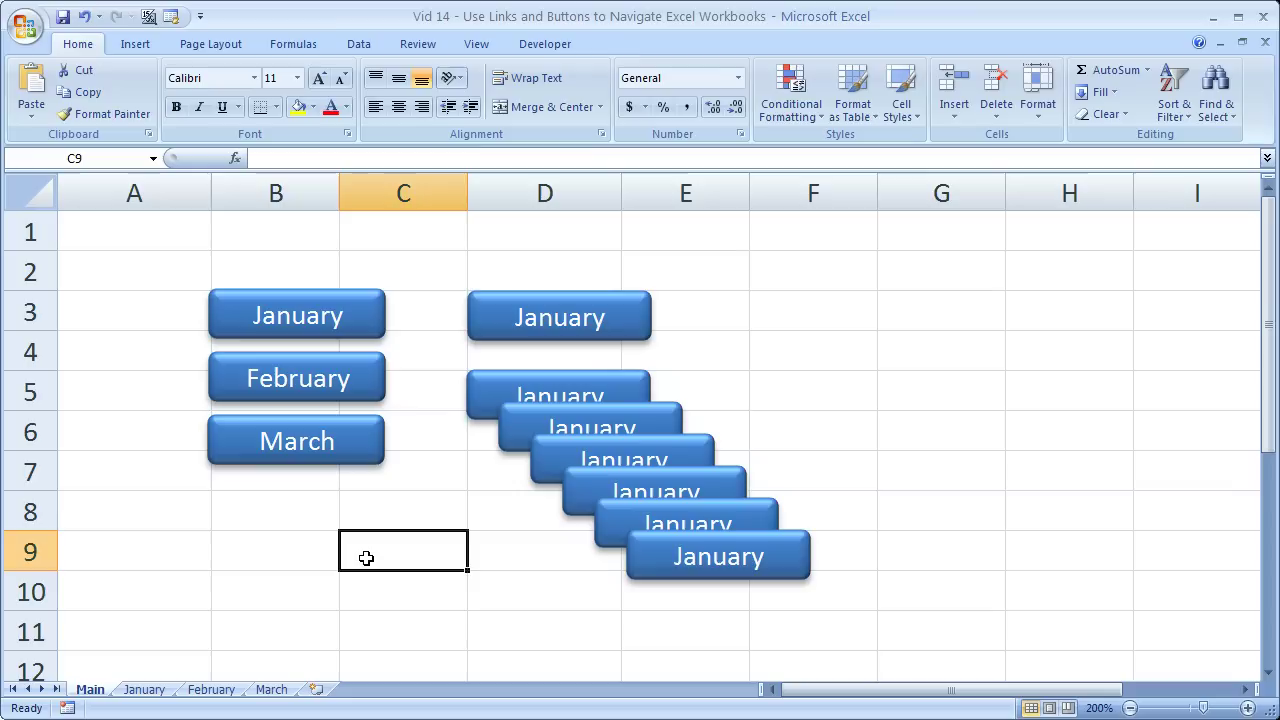